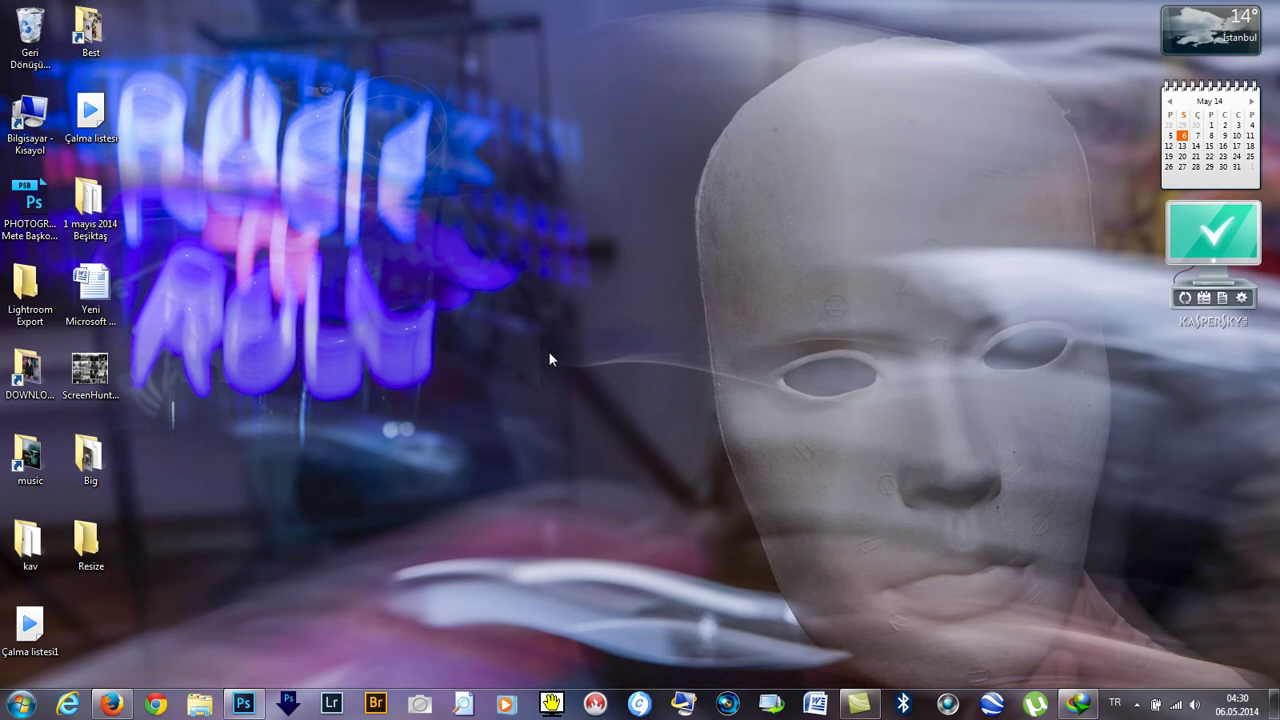
Open the Big photo folder from the desktop and shift its window slightly upward.
click(90, 456)
double_click(90, 456)
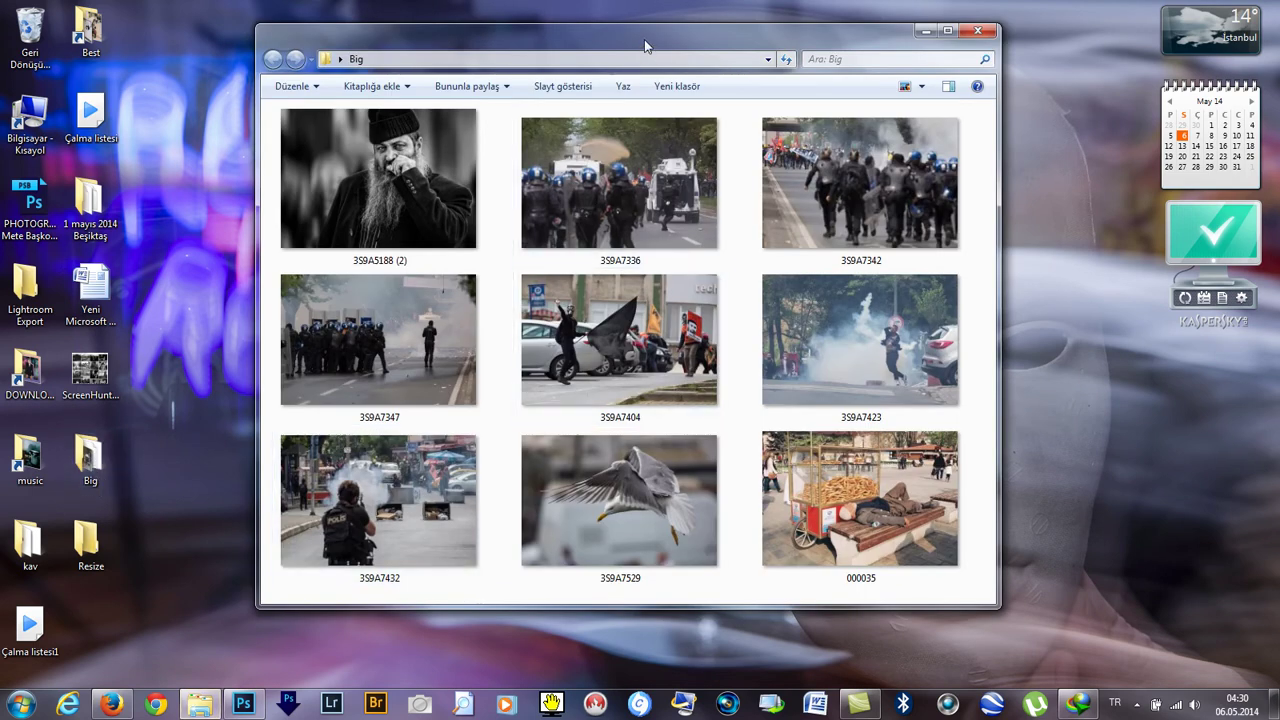
drag(645, 40, 640, 26)
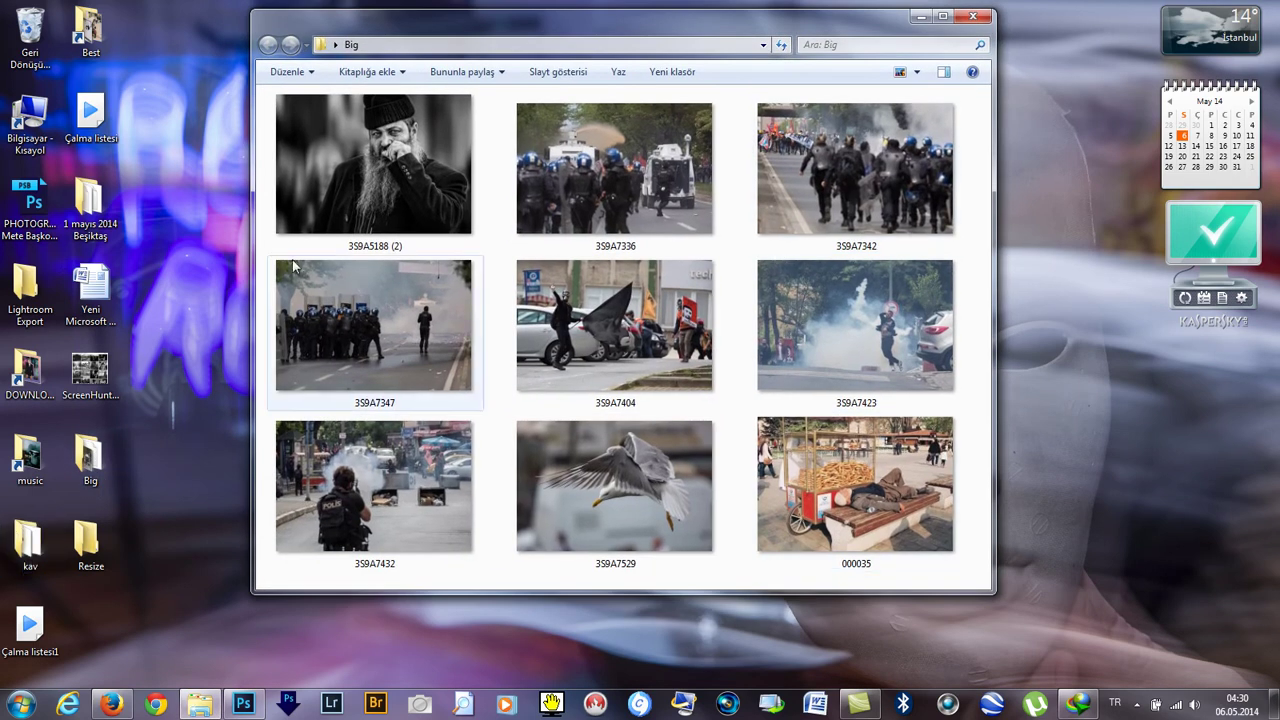
Examine the detailed properties of photo 3S9A5188 (2), including its pixel dimensions and resolution.
mouse_move(388, 155)
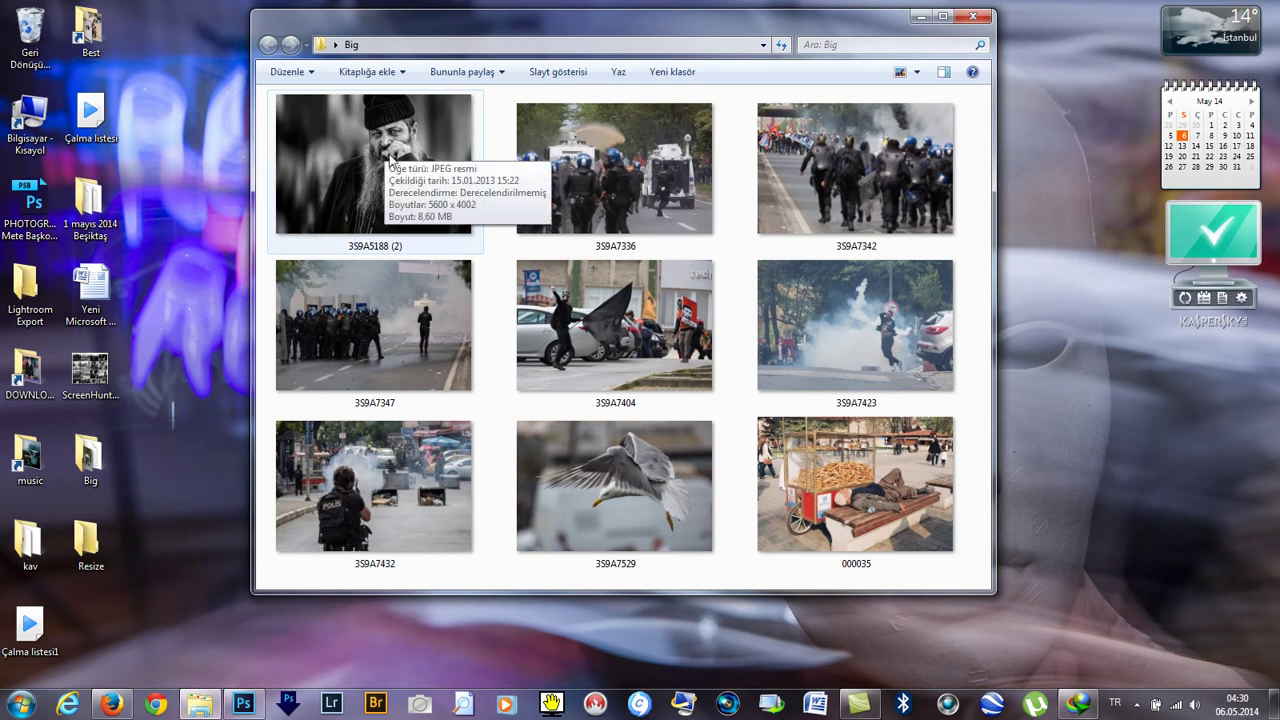
right_click(384, 141)
click(575, 605)
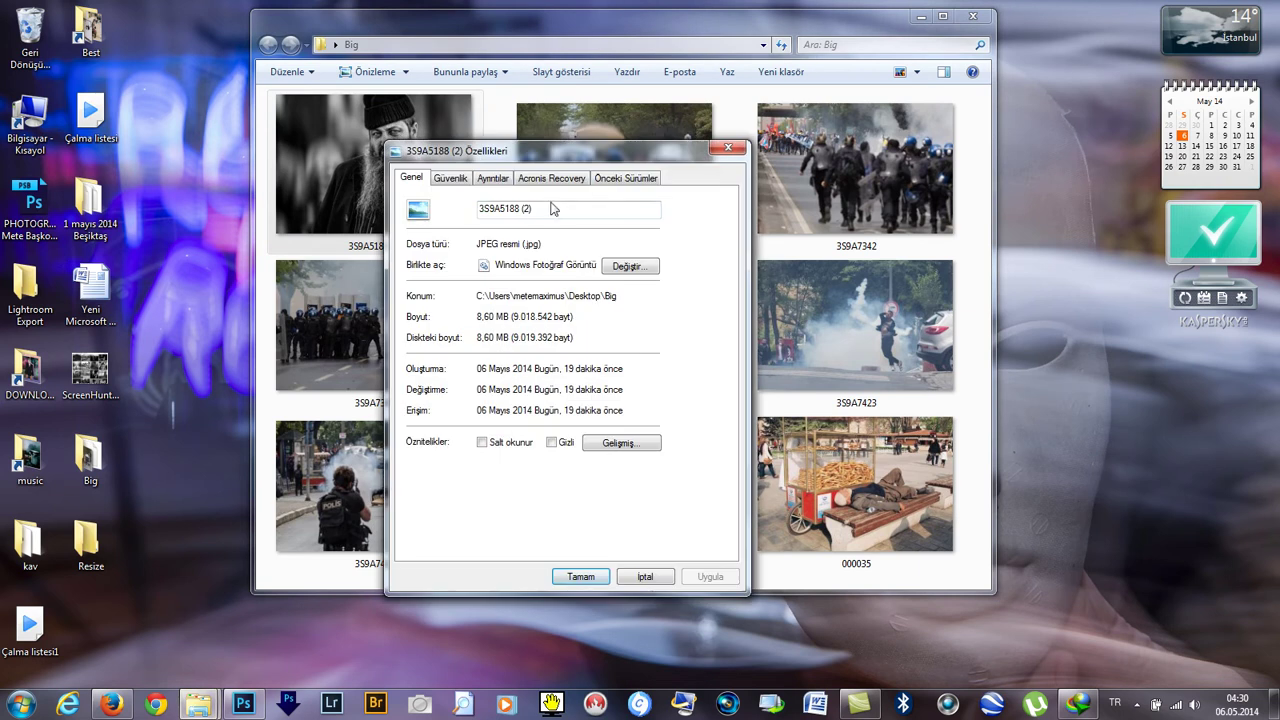
click(492, 177)
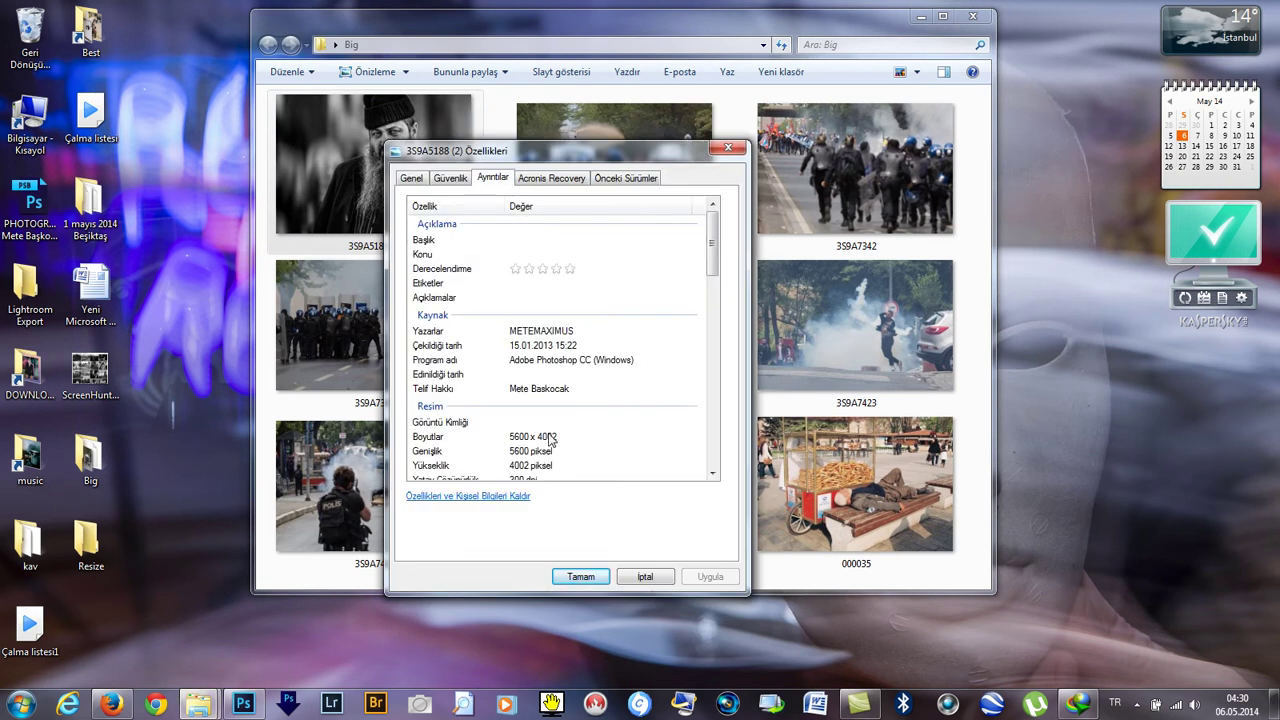
scroll(550, 420, down, 1)
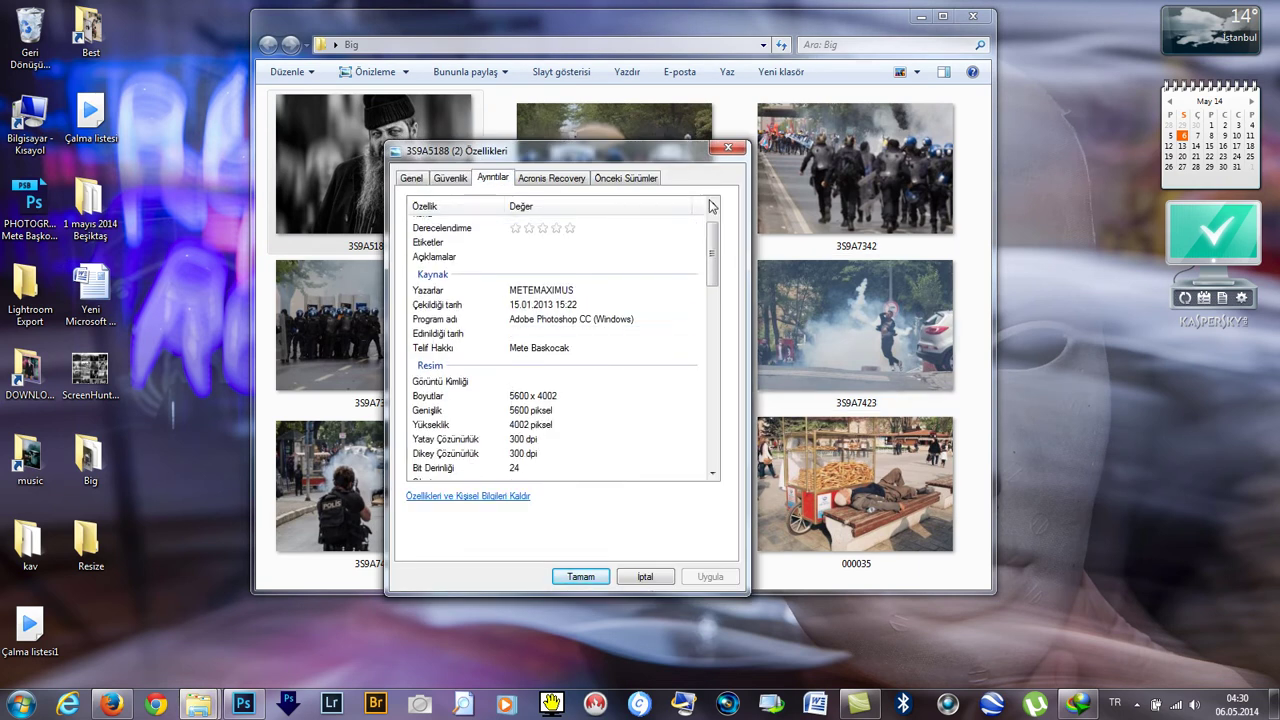
click(728, 149)
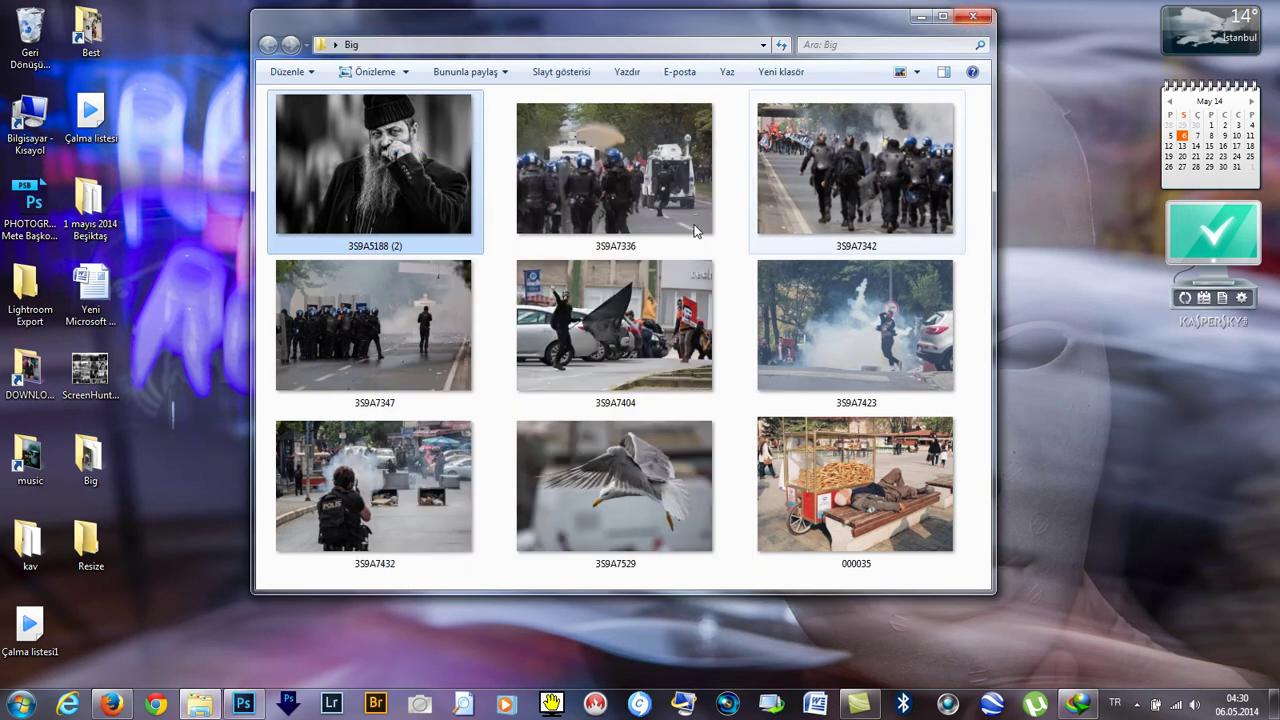
Switch to Photoshop and open all the photos from the Big folder on the desktop.
click(253, 708)
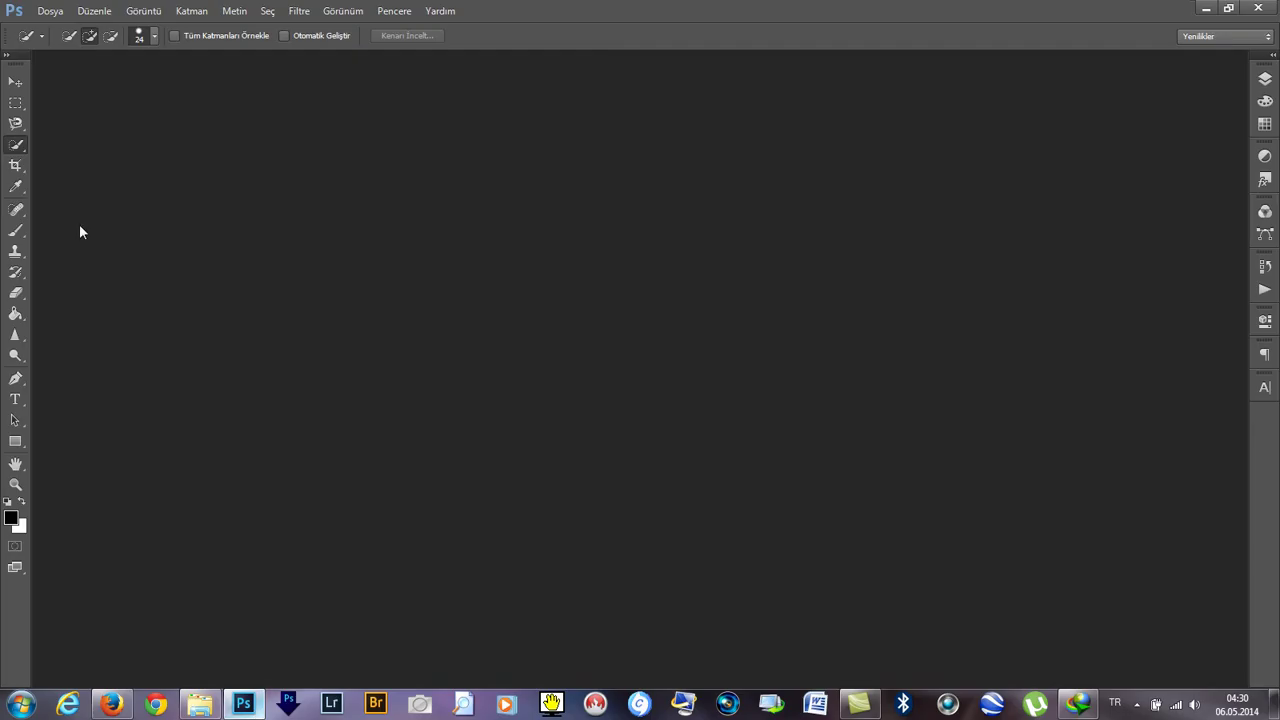
click(50, 12)
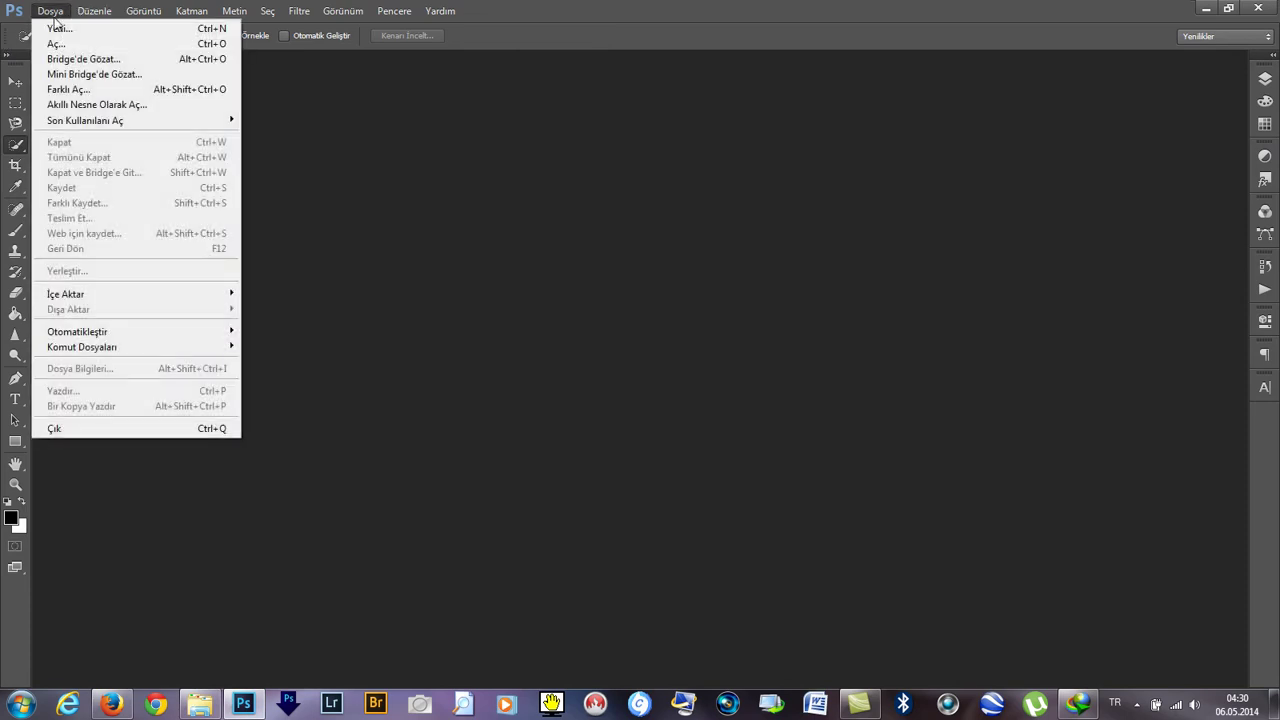
click(60, 43)
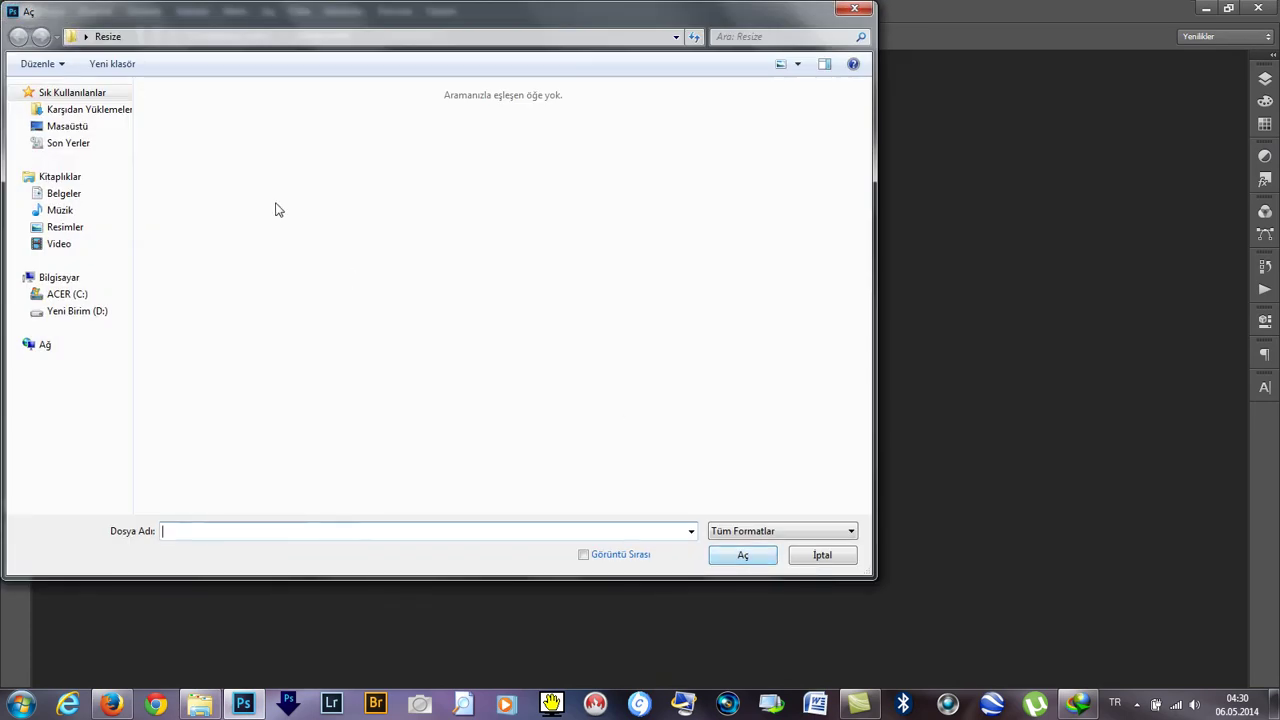
click(68, 127)
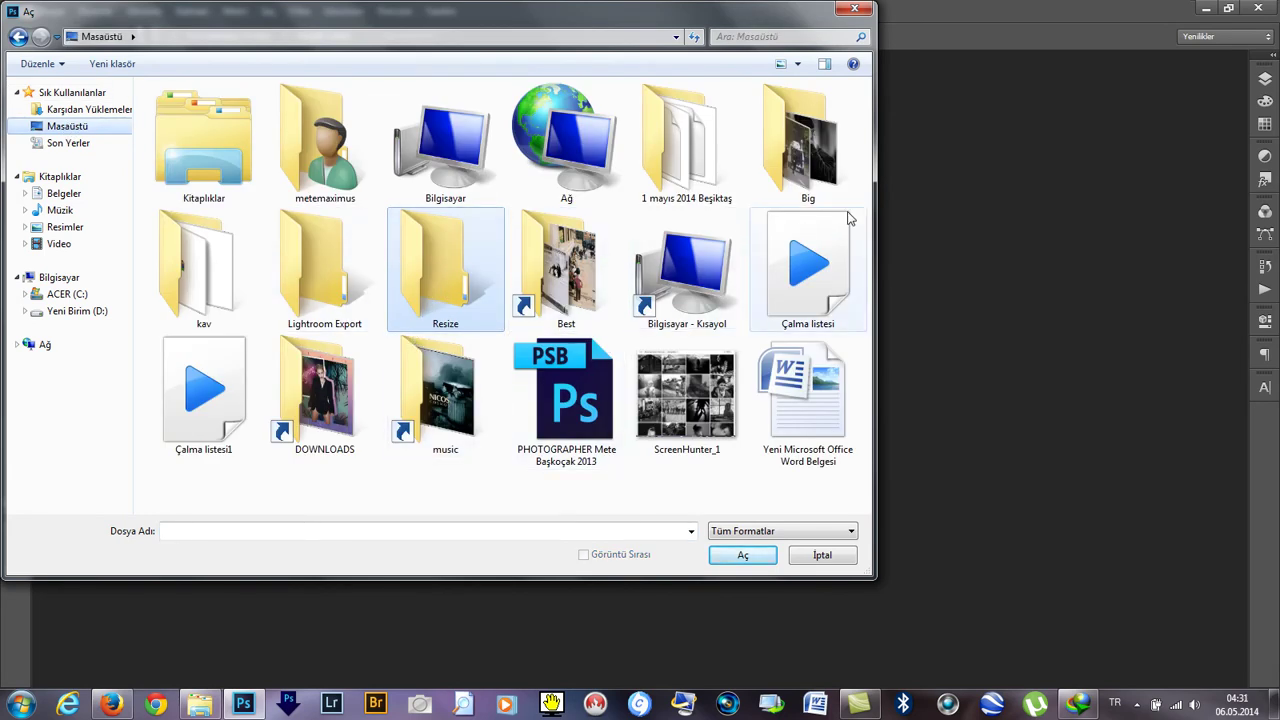
double_click(803, 147)
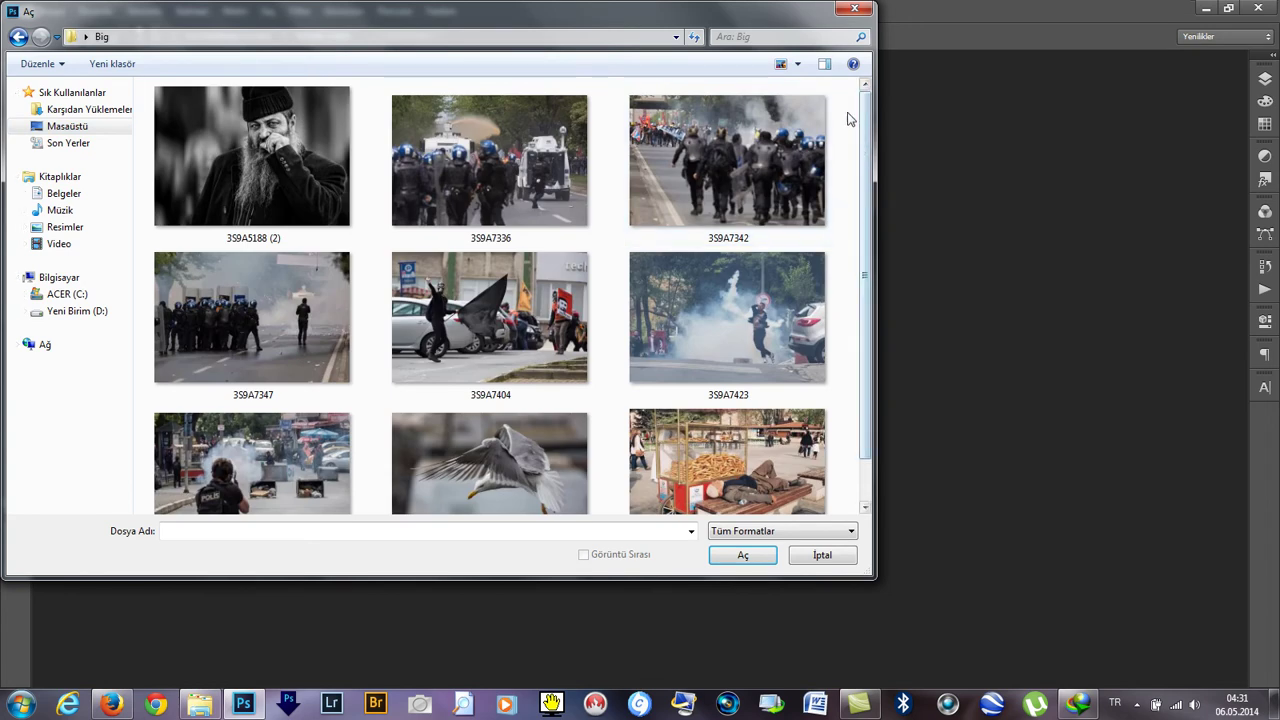
drag(838, 450, 200, 512)
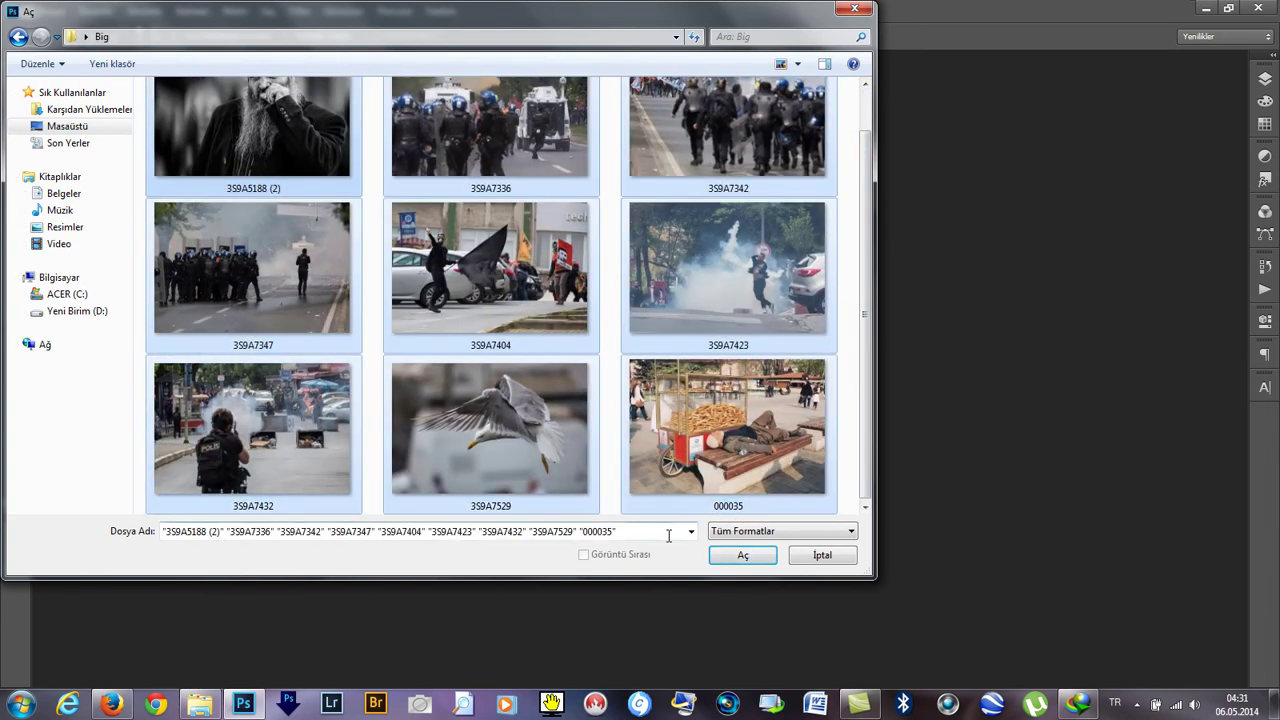
click(745, 556)
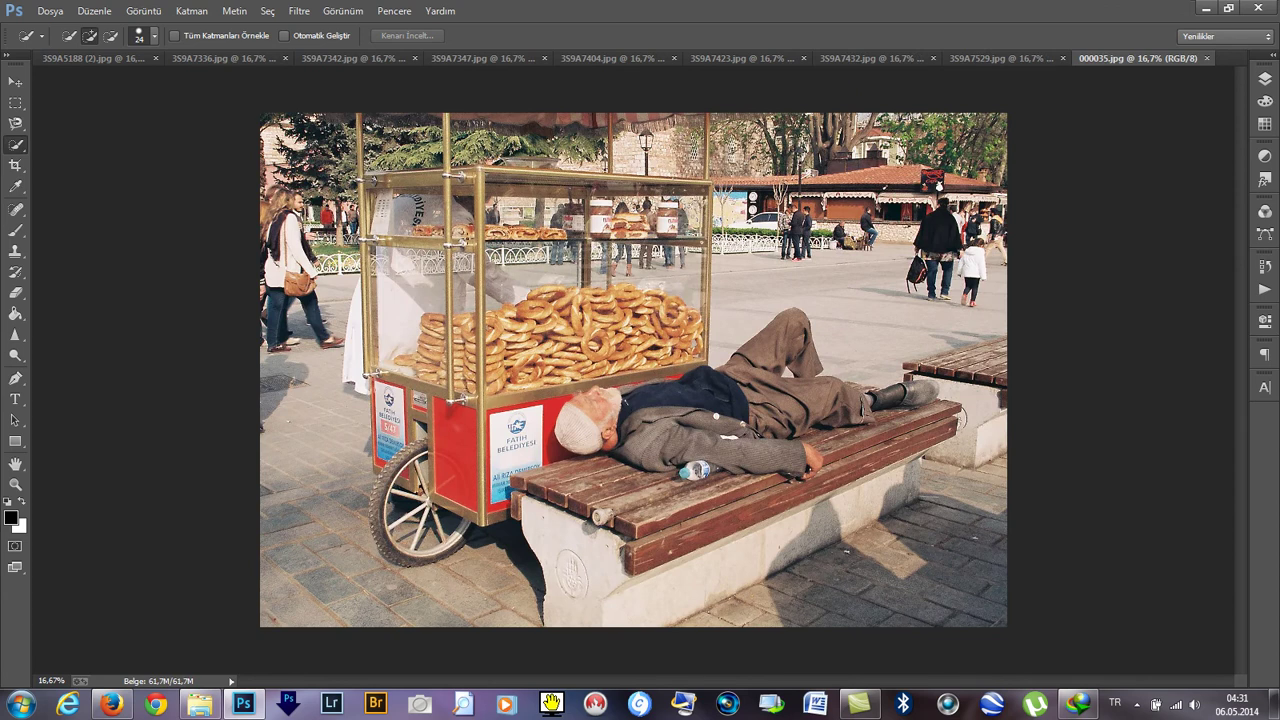
Check the pixel dimensions of 000035.jpg in the image size settings without changing them.
click(141, 11)
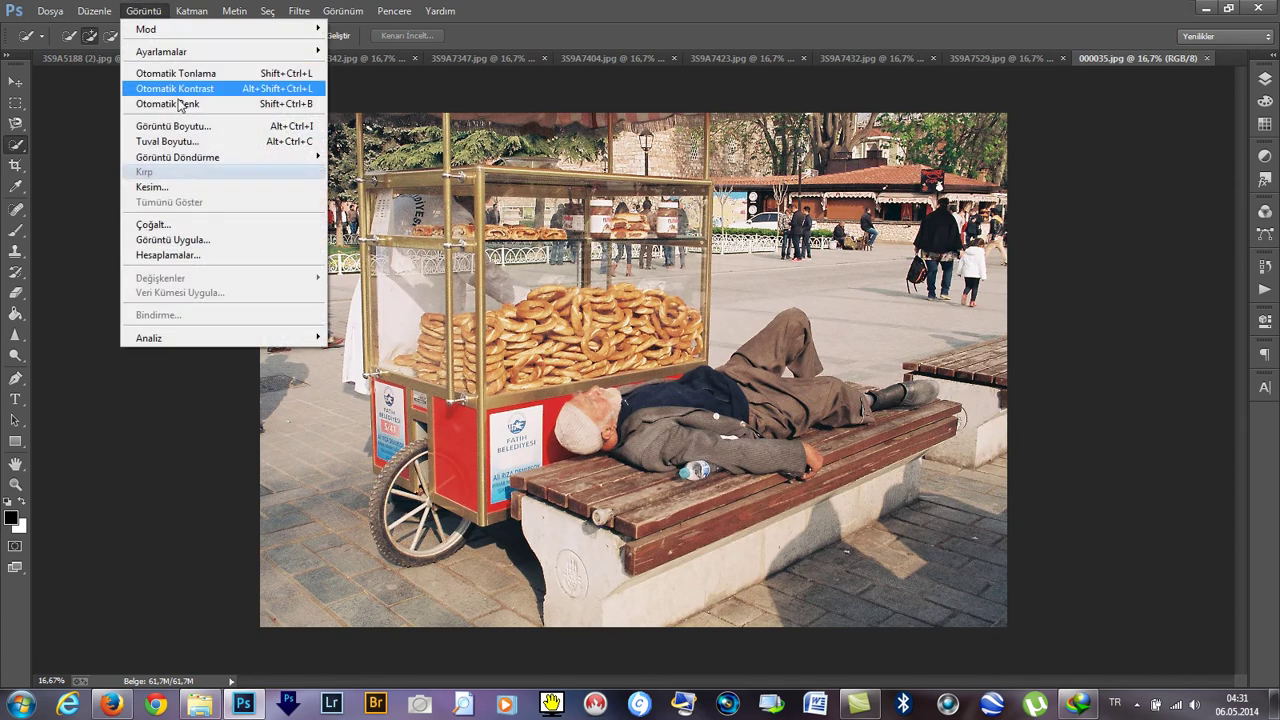
click(185, 127)
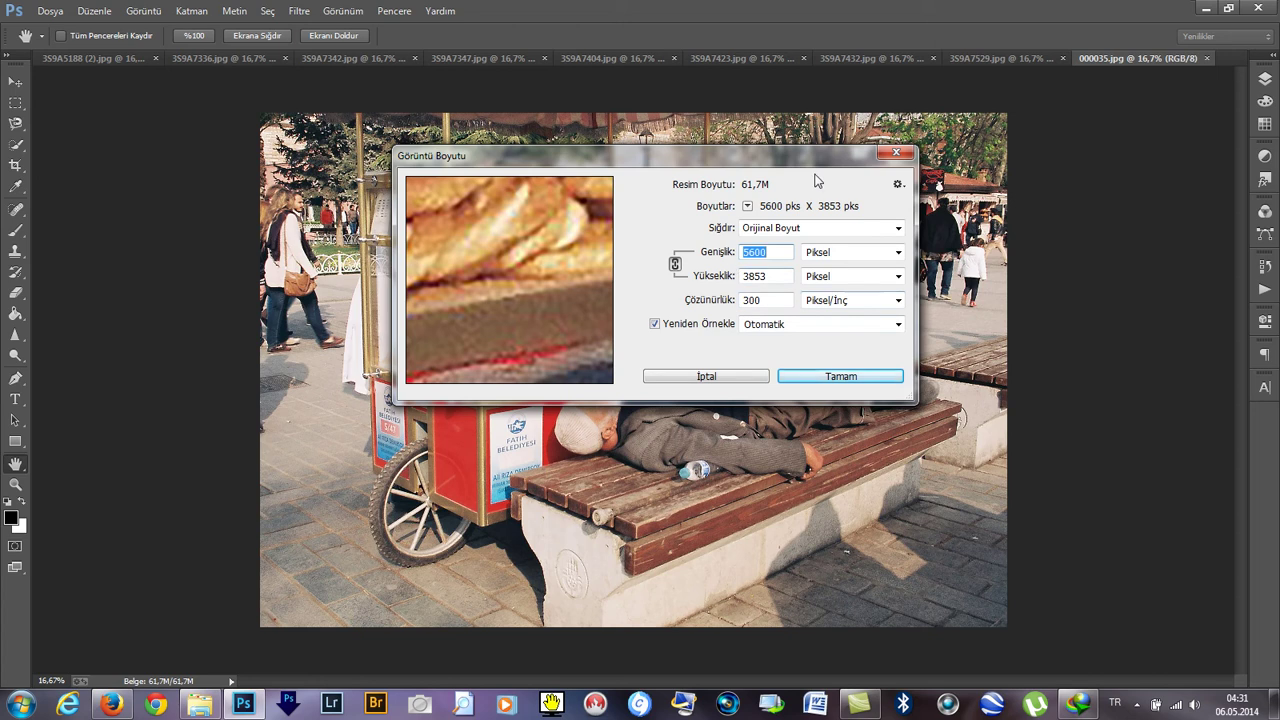
click(896, 152)
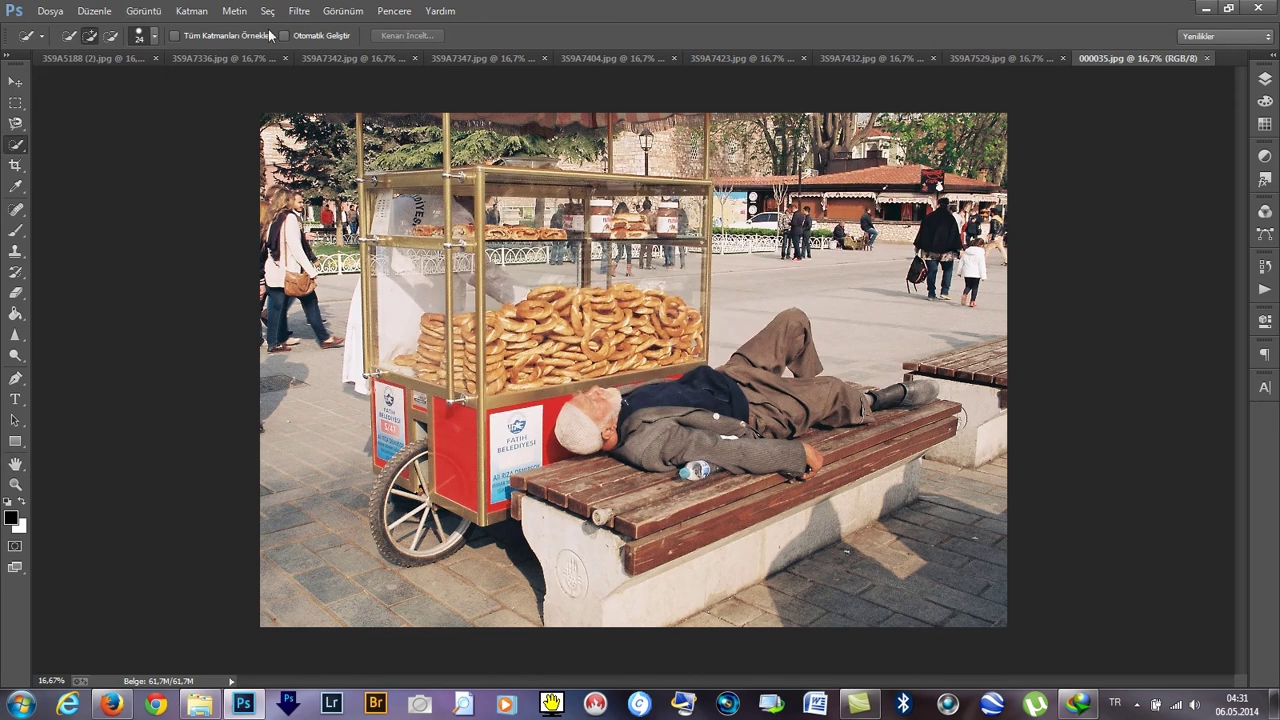
Start recording a new action named boyut in the Varsayılan Eylemler set with F3 as its function key.
click(392, 12)
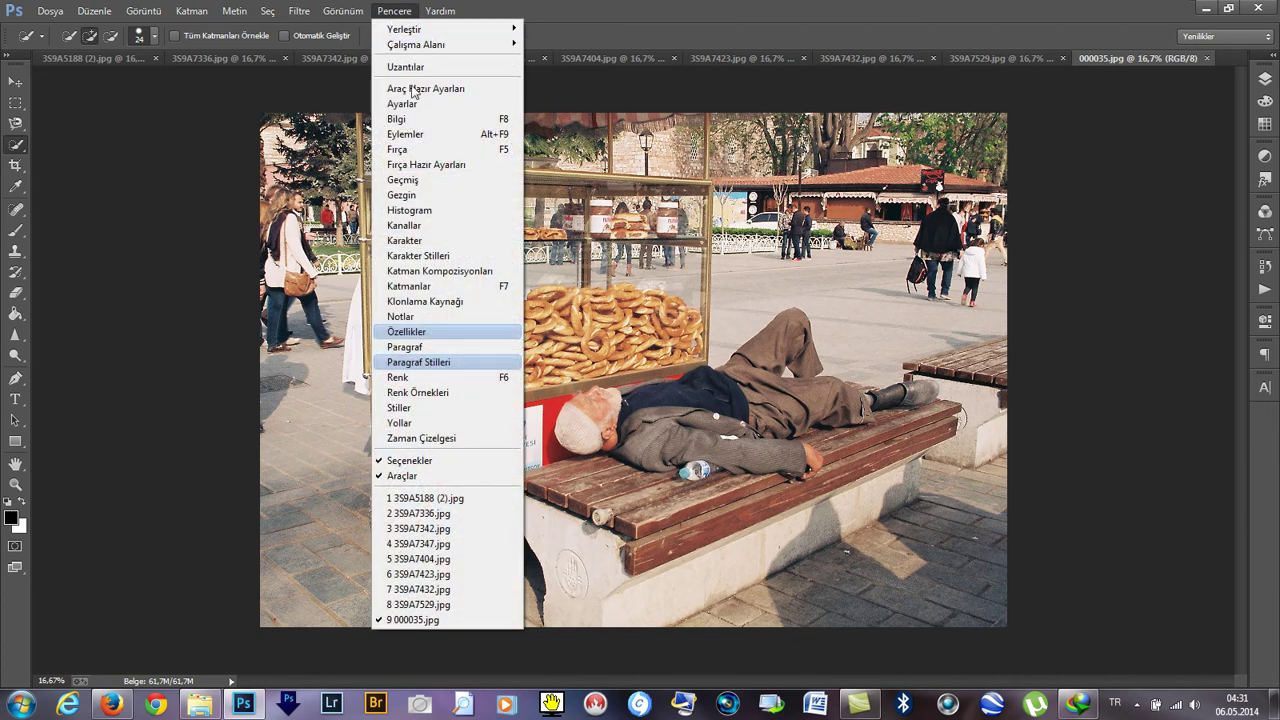
click(423, 139)
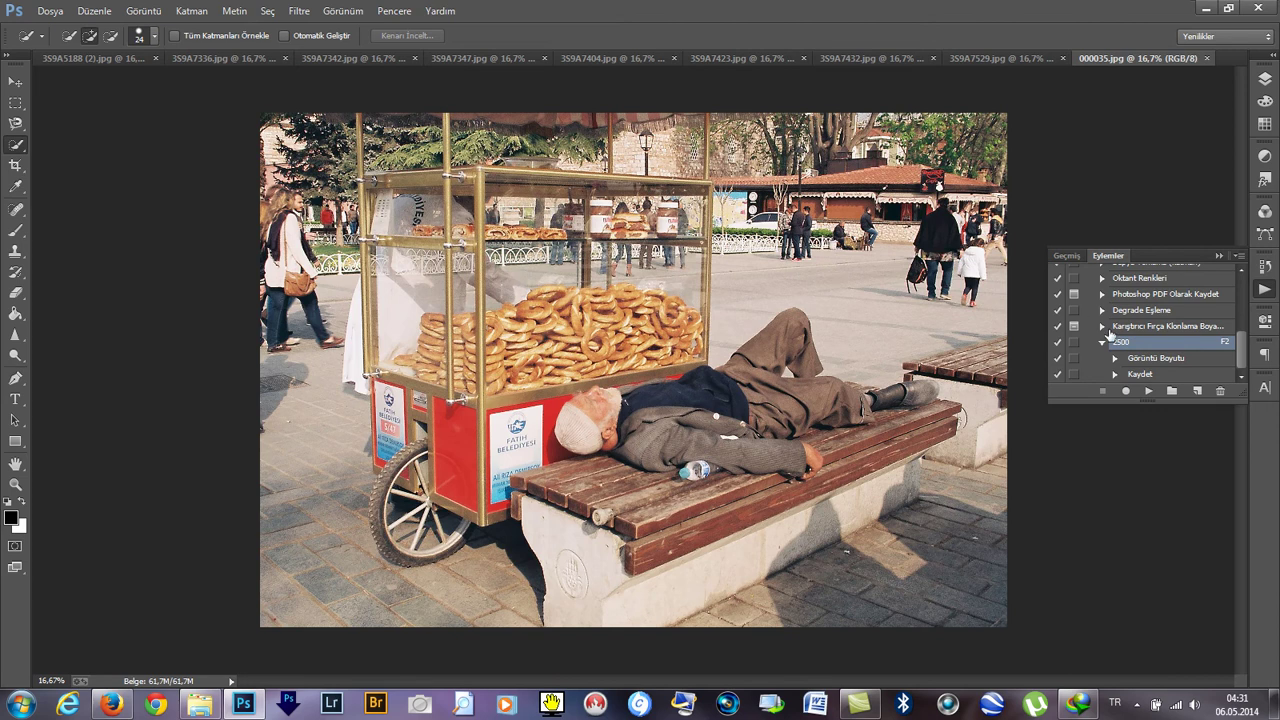
click(1198, 393)
drag(1242, 350, 1246, 388)
click(1197, 393)
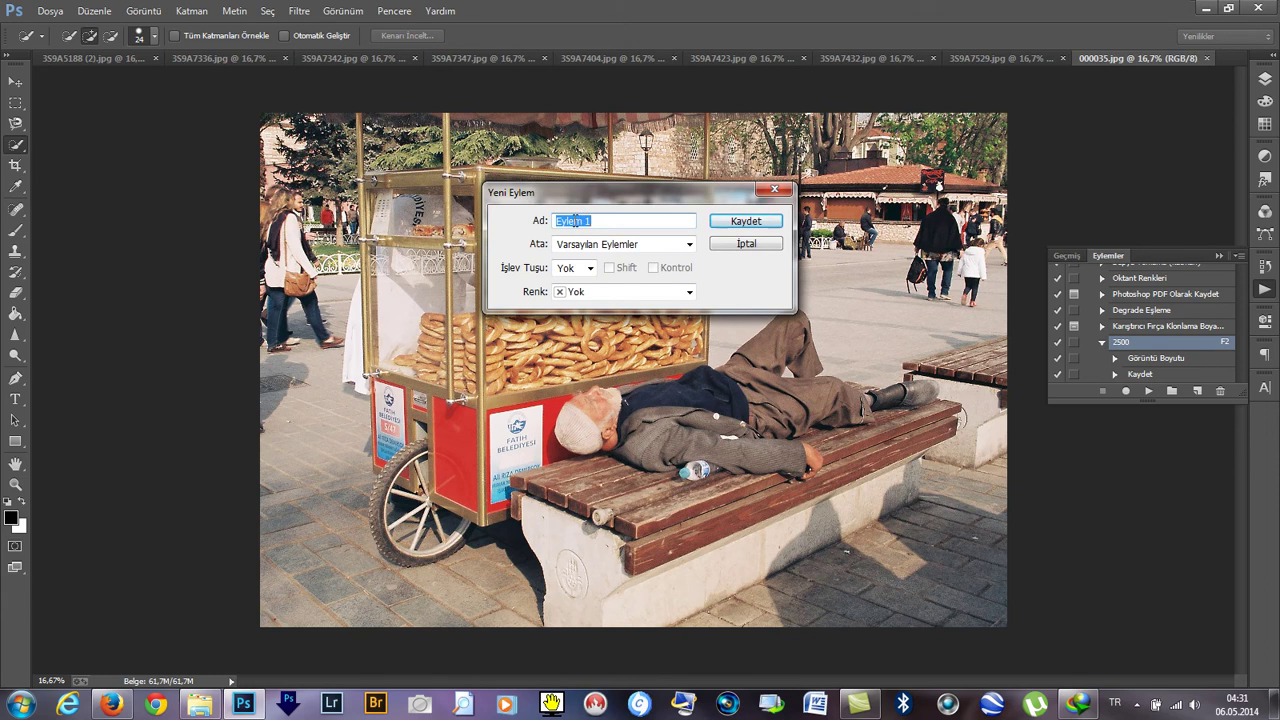
text(b)
click(590, 268)
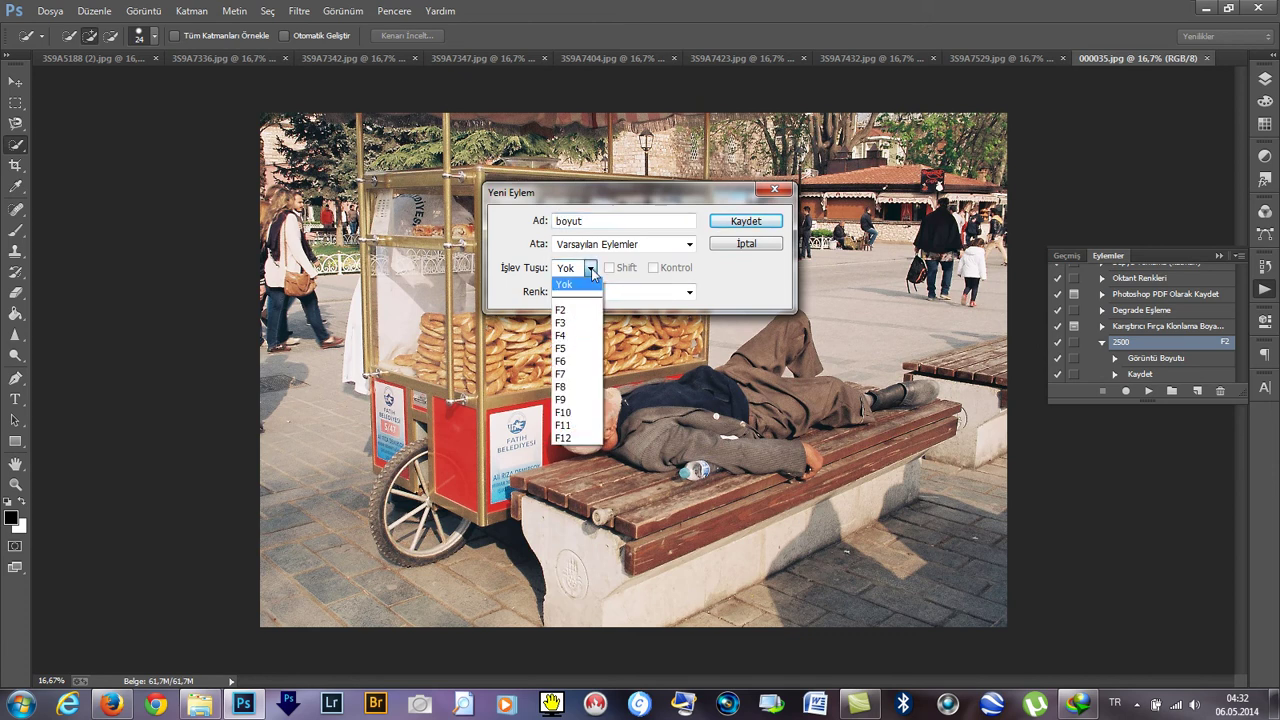
click(573, 325)
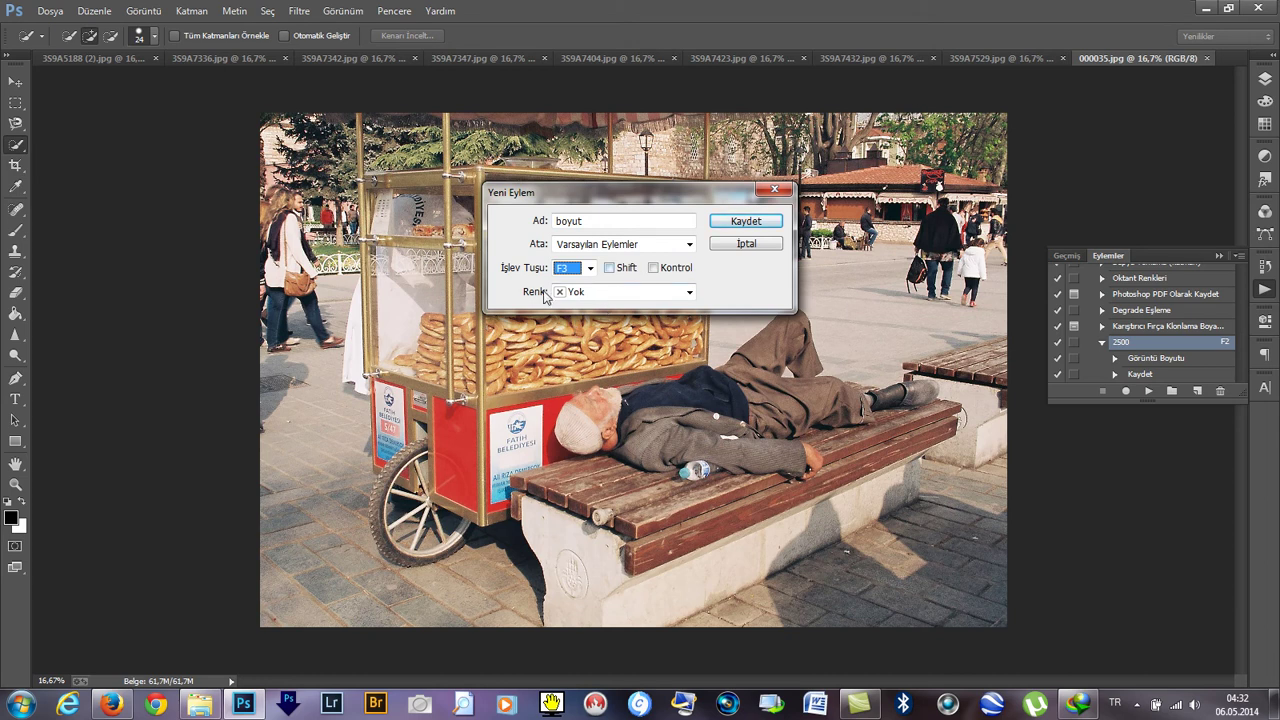
click(746, 222)
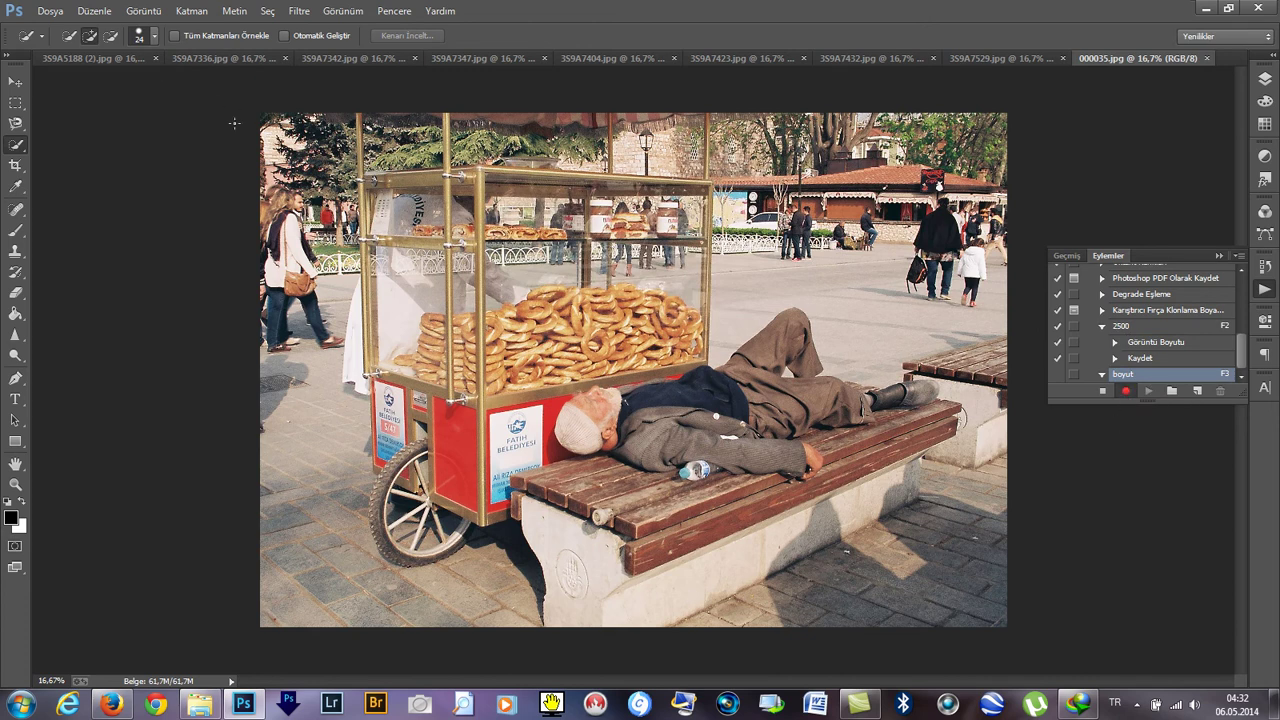
Resize 000035.jpg to a width of 1500 pixels, keeping its proportions.
click(145, 15)
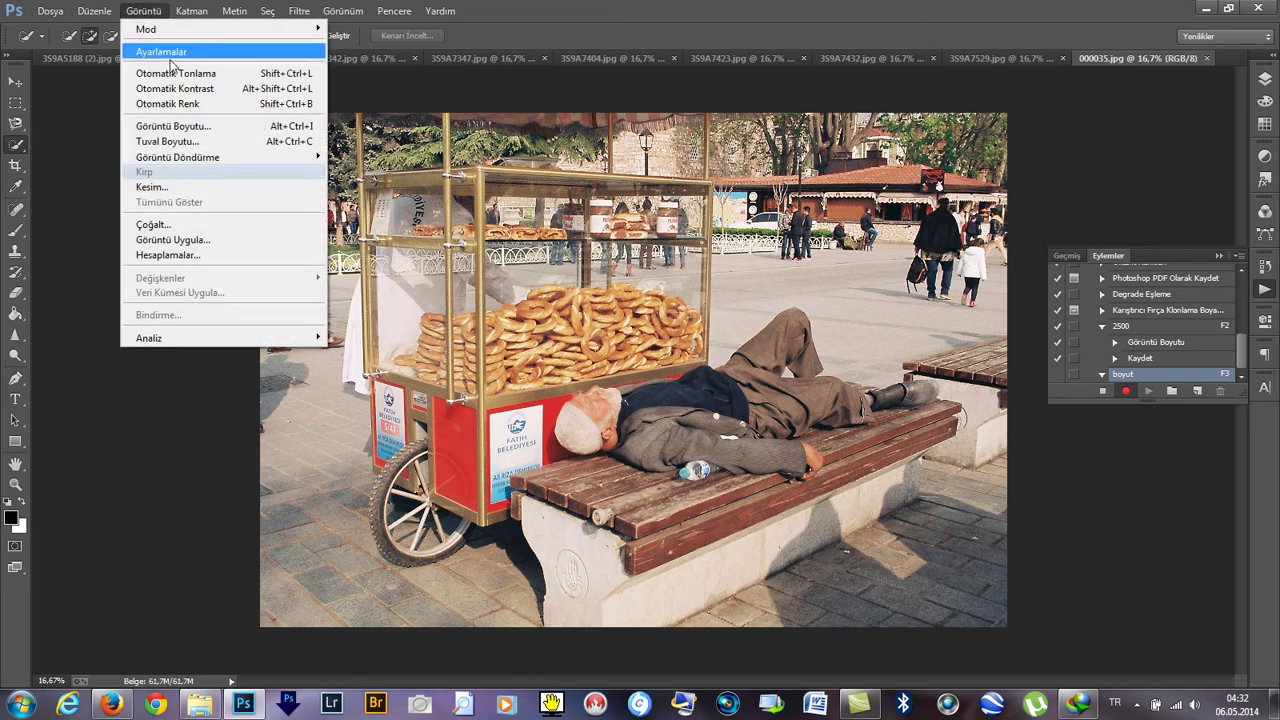
click(165, 123)
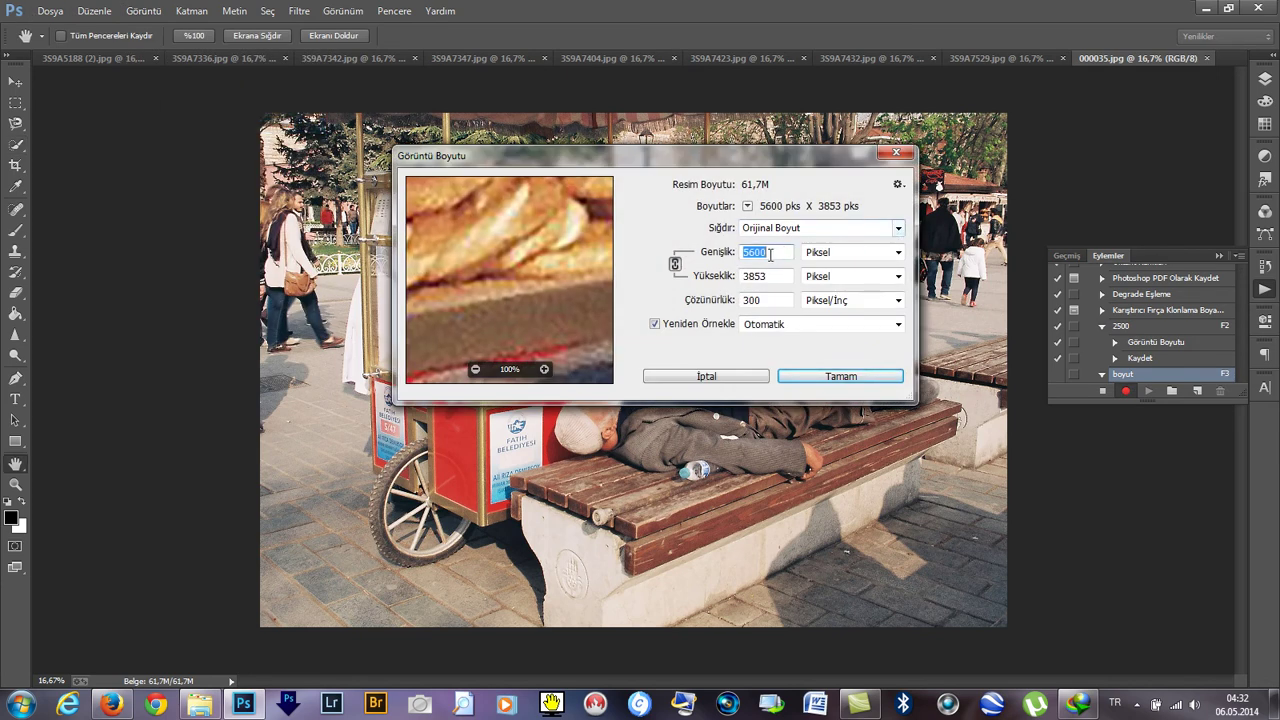
text(15)
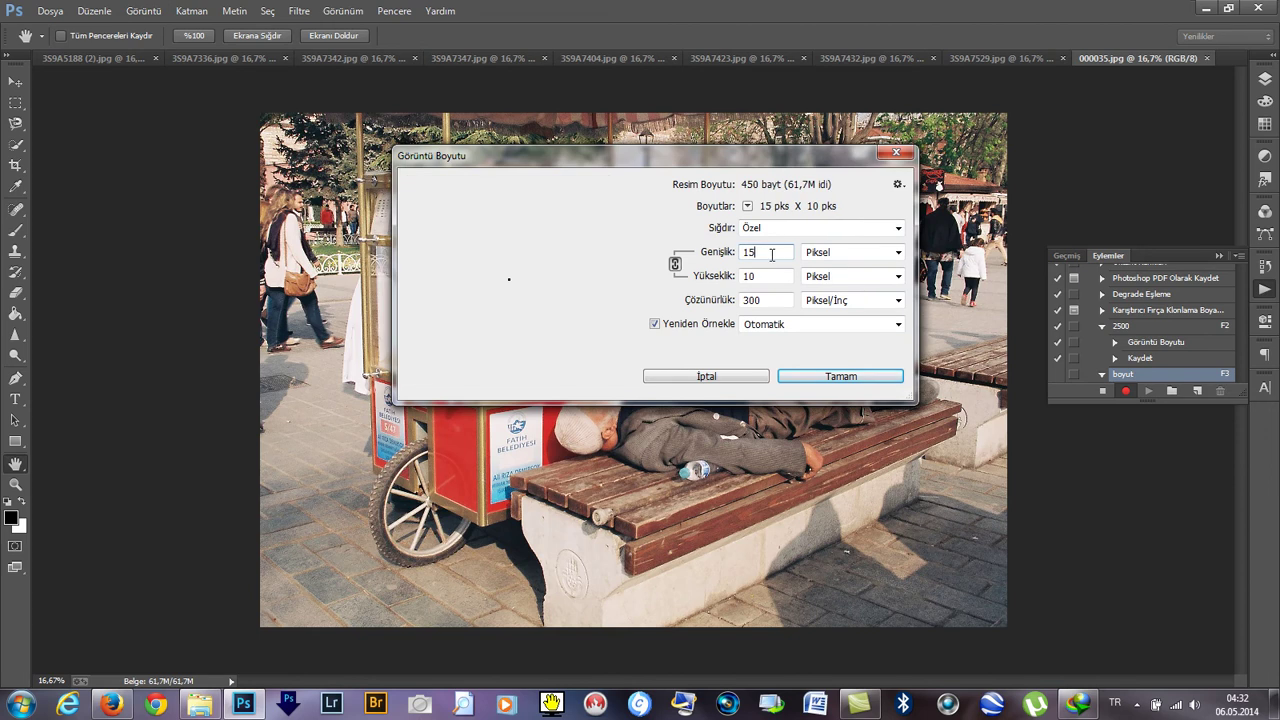
text(00)
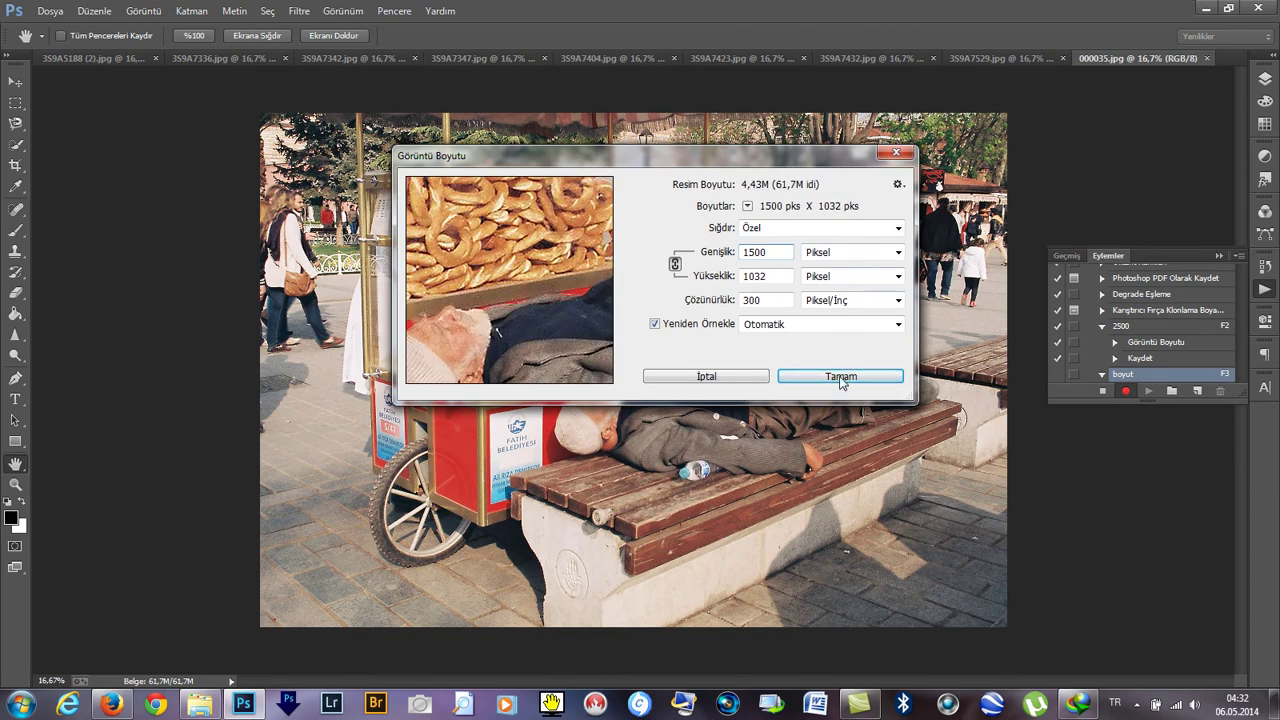
click(840, 378)
Save the resized photo as JPEG 000035 in the Resize folder on the desktop, accepting the JPEG options.
click(50, 11)
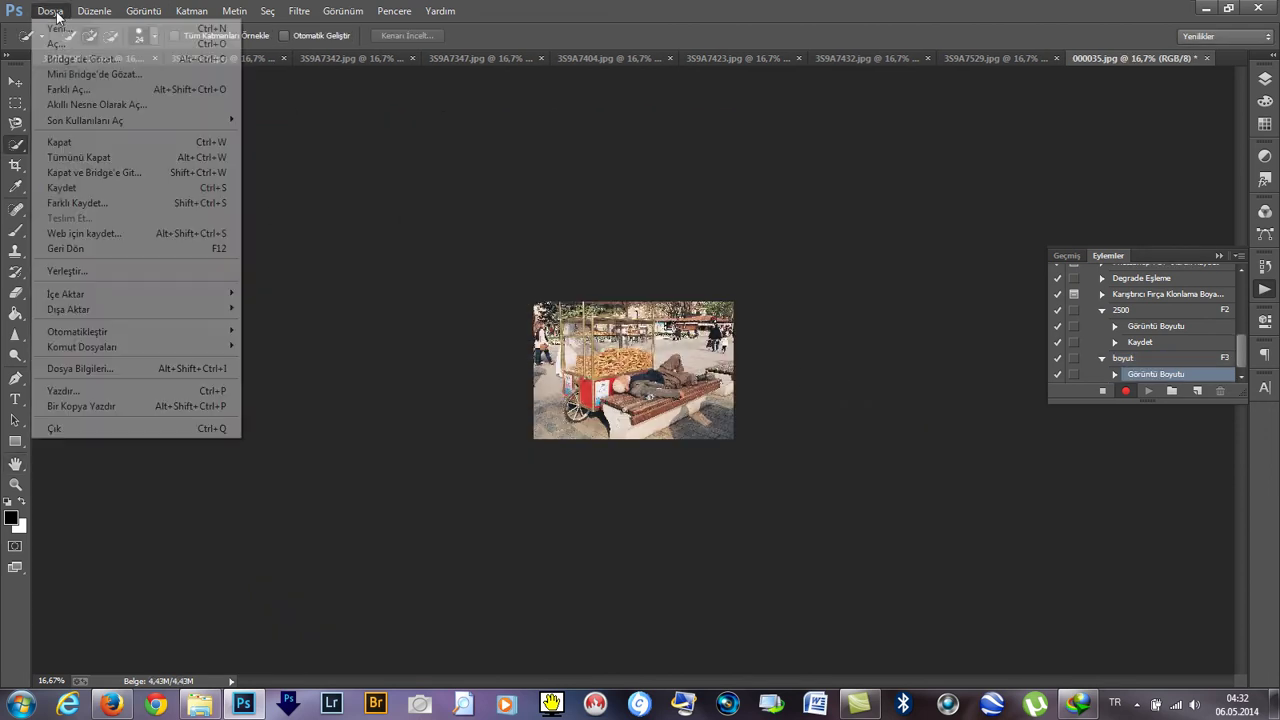
click(90, 204)
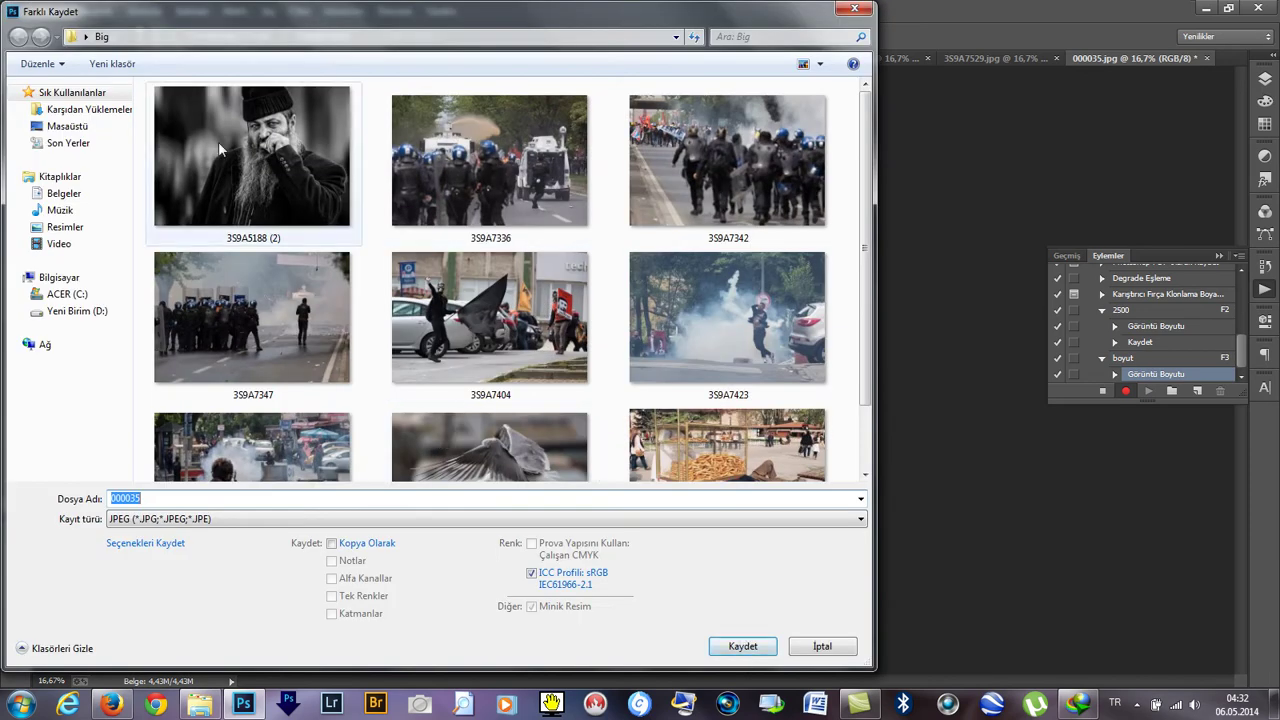
click(80, 130)
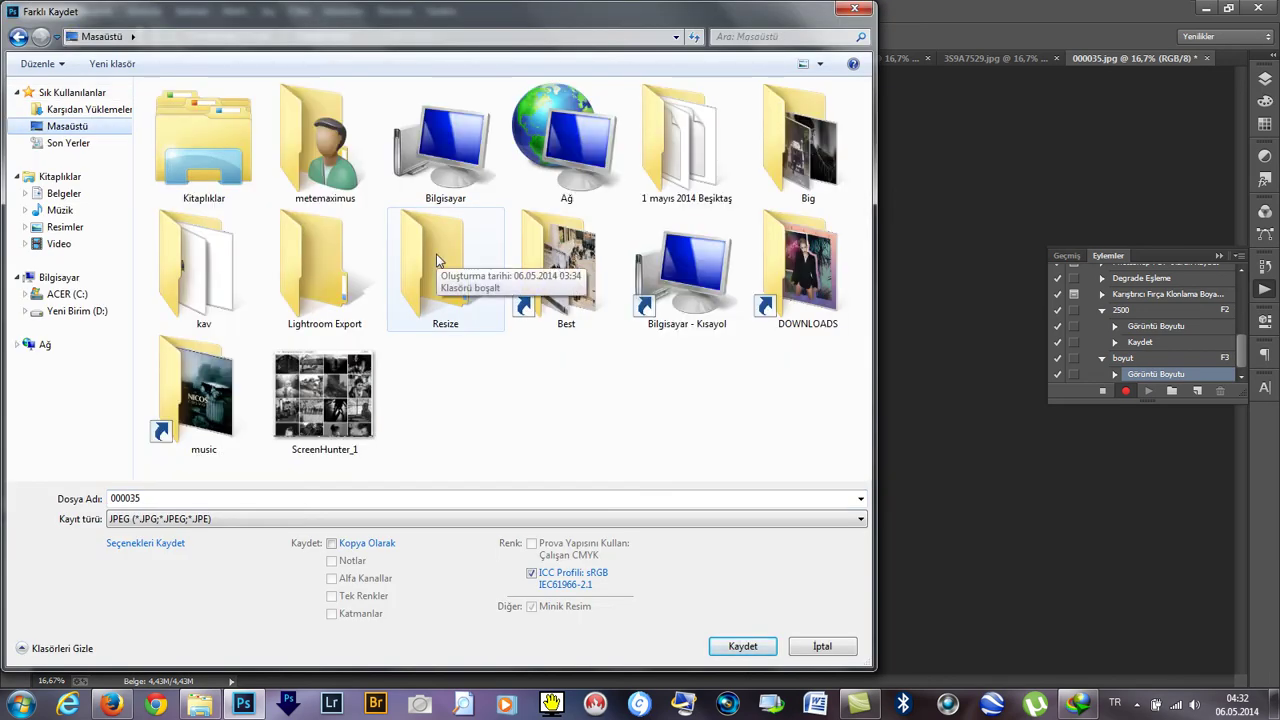
double_click(440, 270)
drag(698, 30, 882, 30)
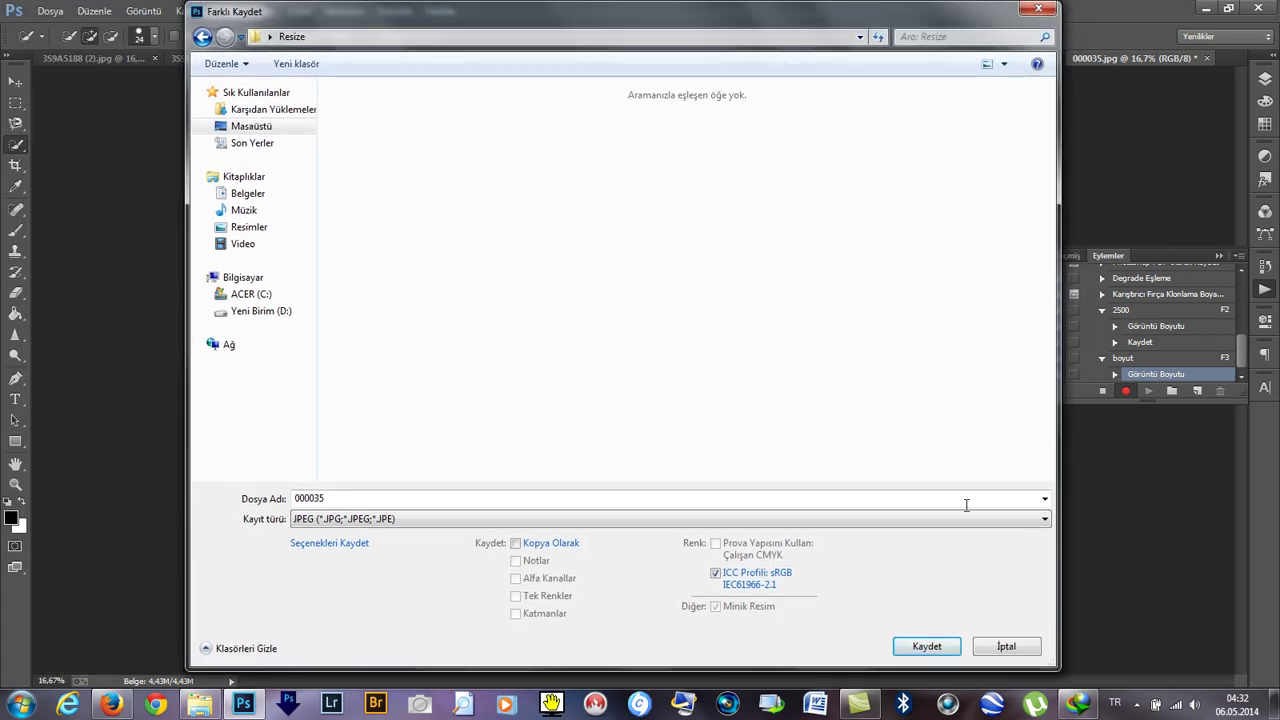
click(927, 647)
click(745, 186)
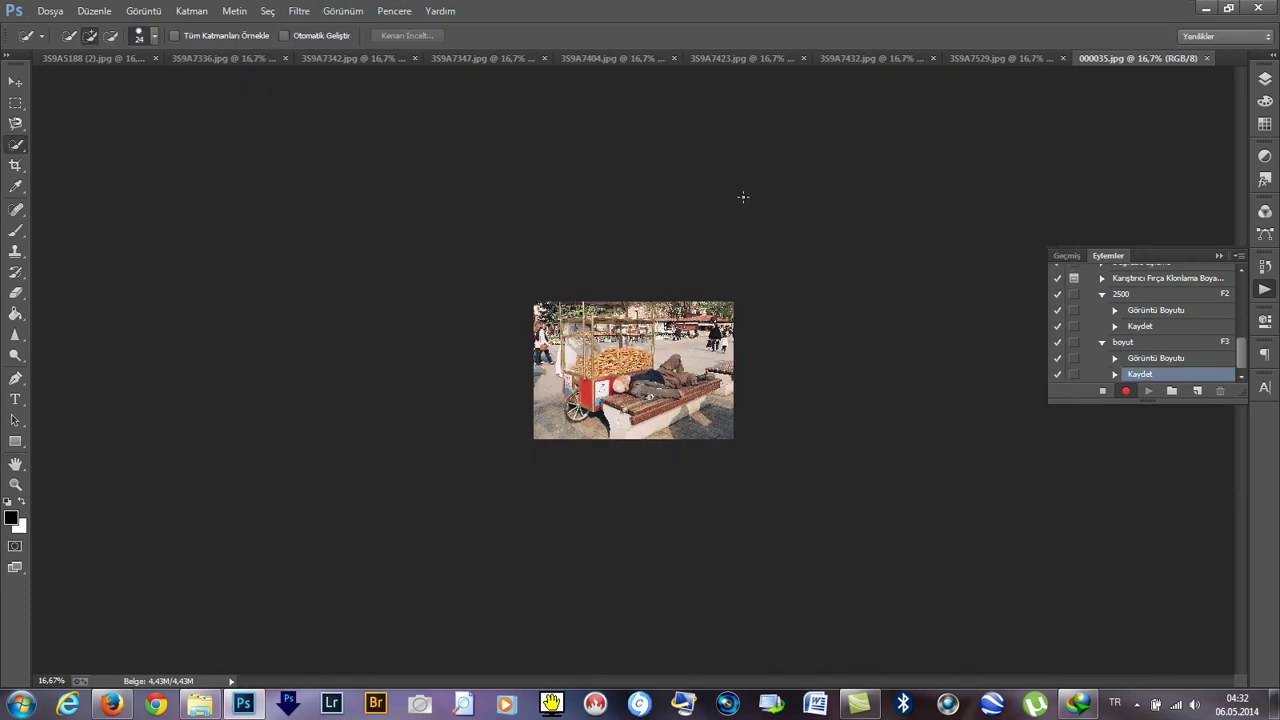
Close 000035.jpg and stop recording the boyut action.
click(1208, 58)
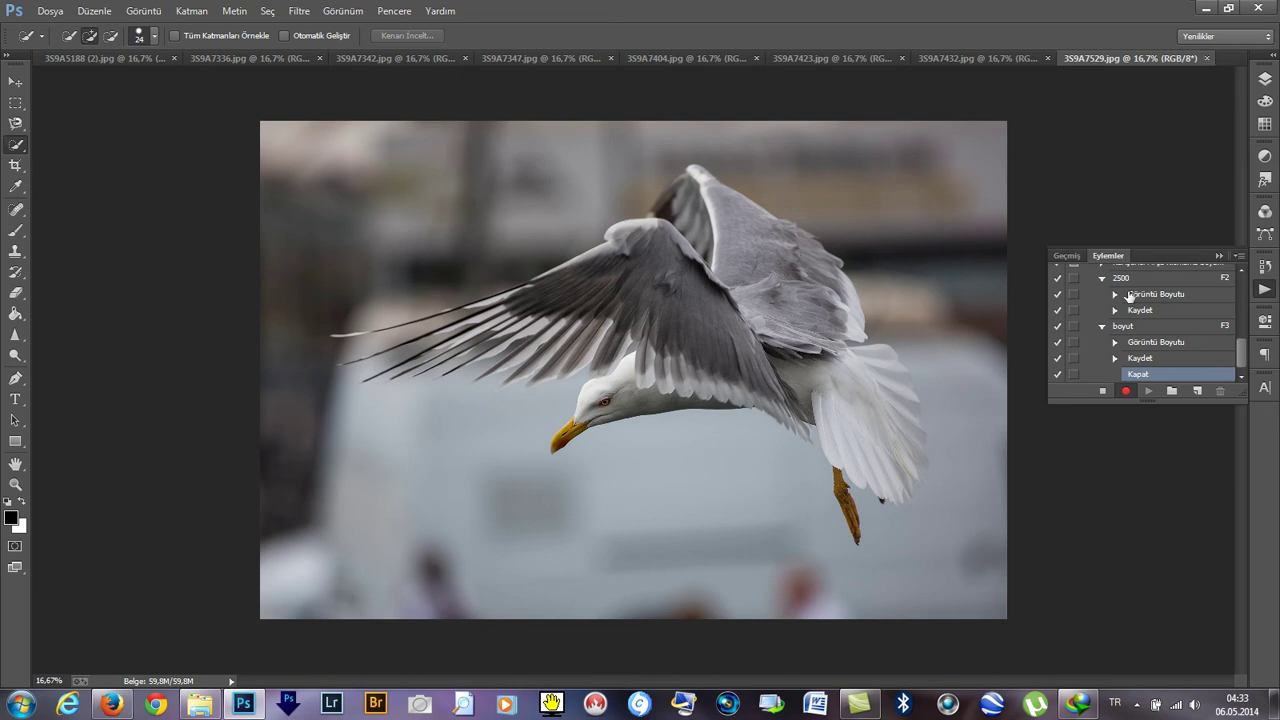
click(1101, 393)
Switch to the Resize folder on the desktop and check the pixel dimensions of 000035 in its file details.
click(1205, 9)
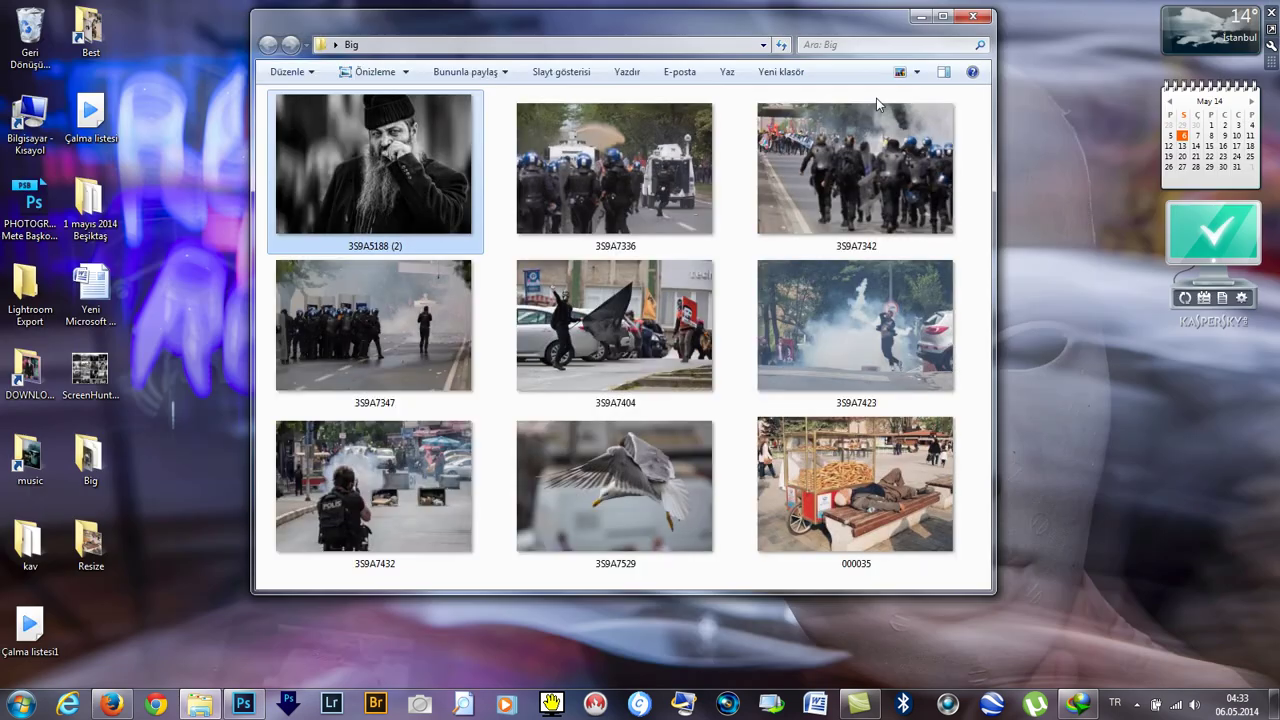
drag(770, 22, 917, 69)
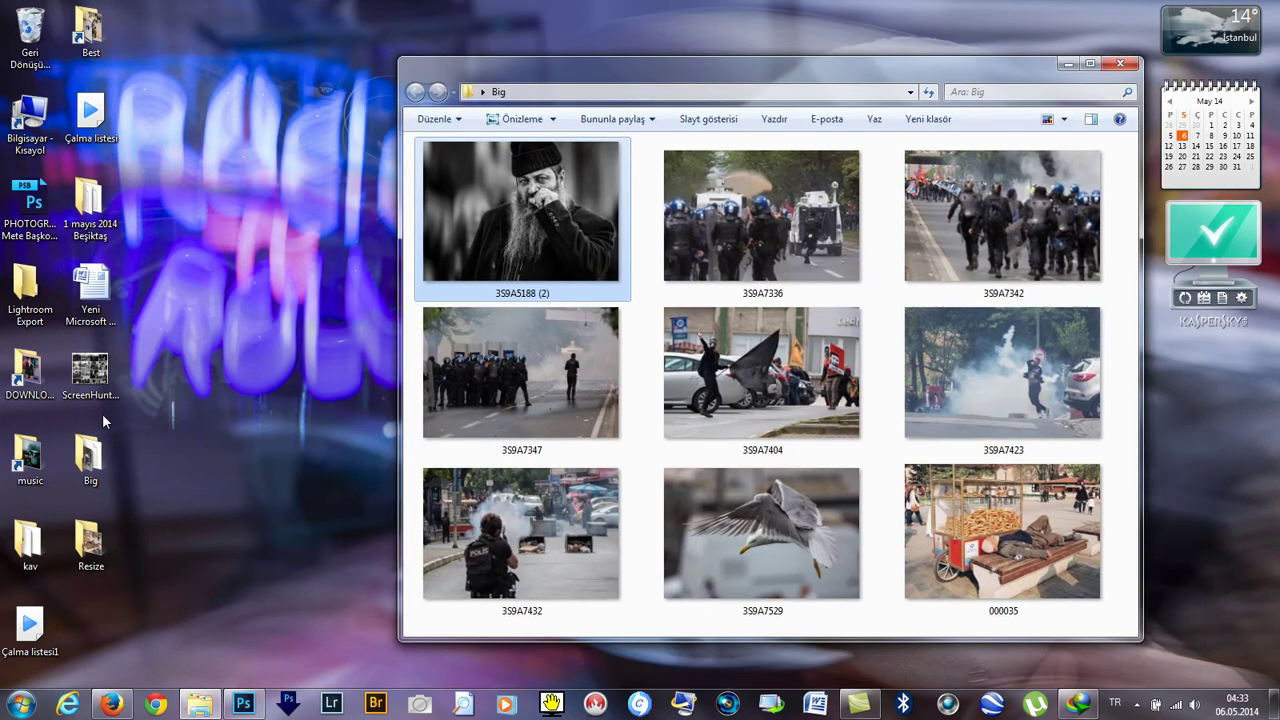
double_click(90, 541)
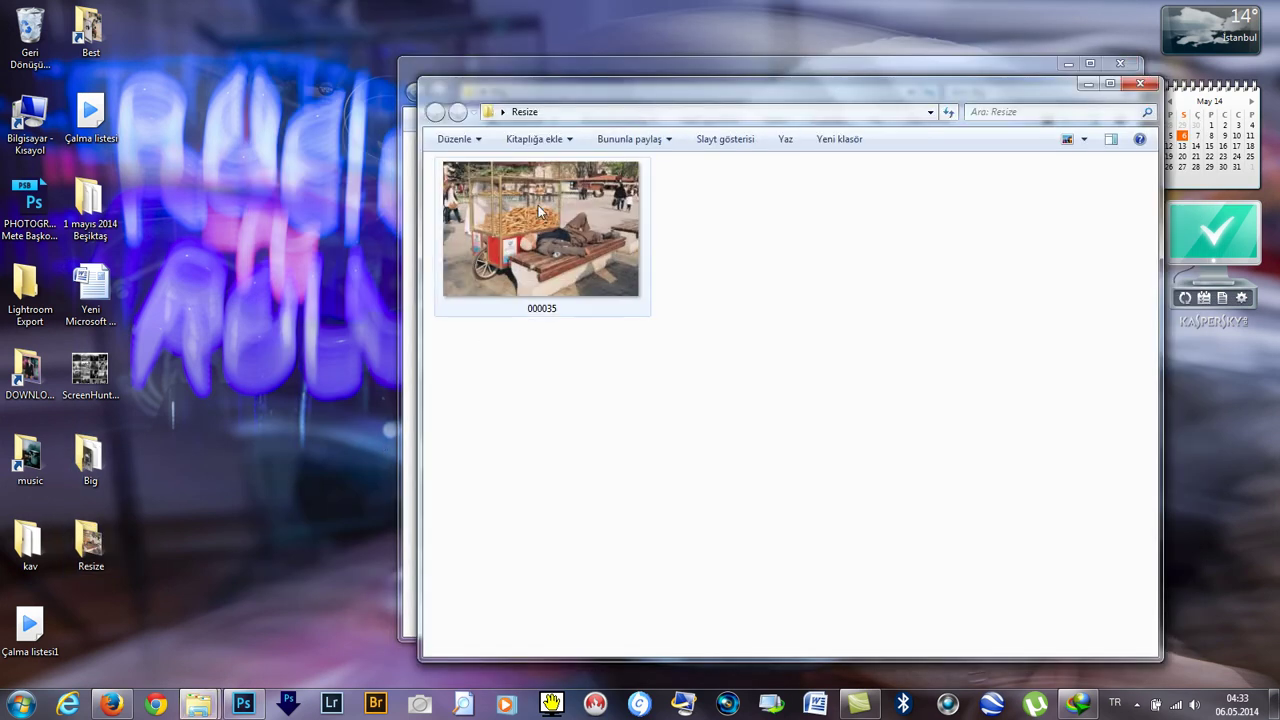
right_click(540, 210)
click(595, 678)
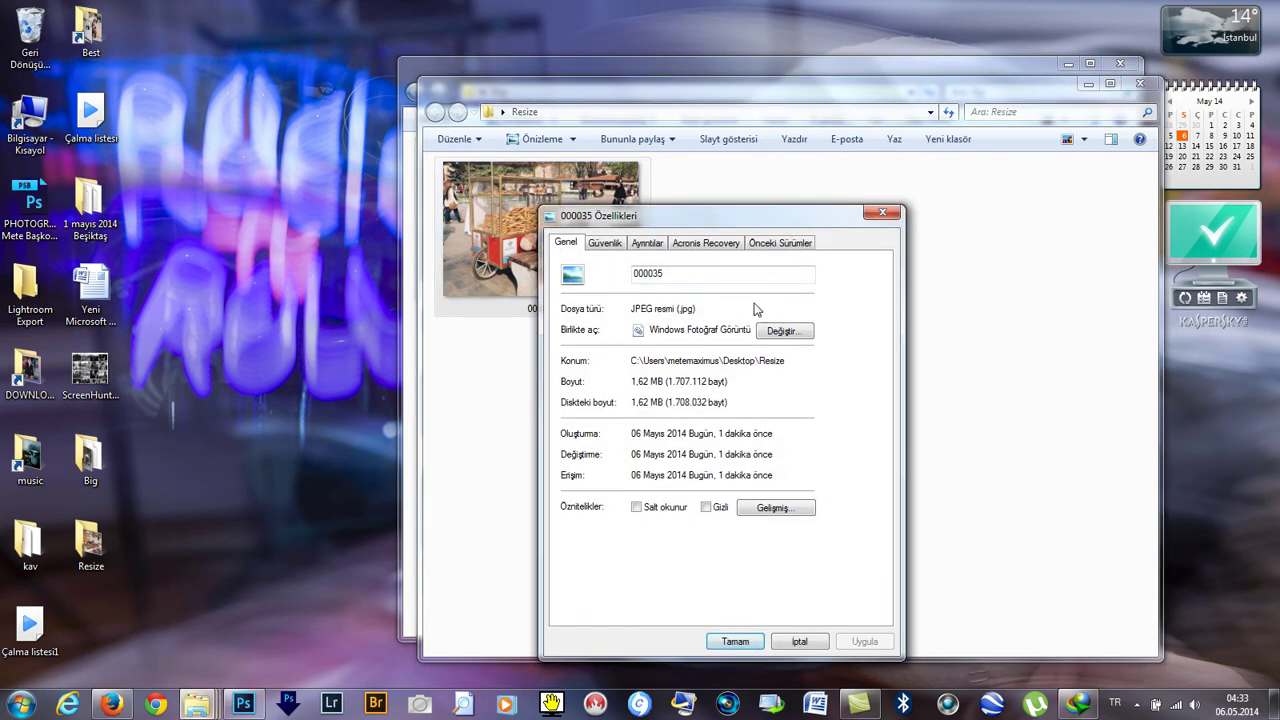
click(647, 244)
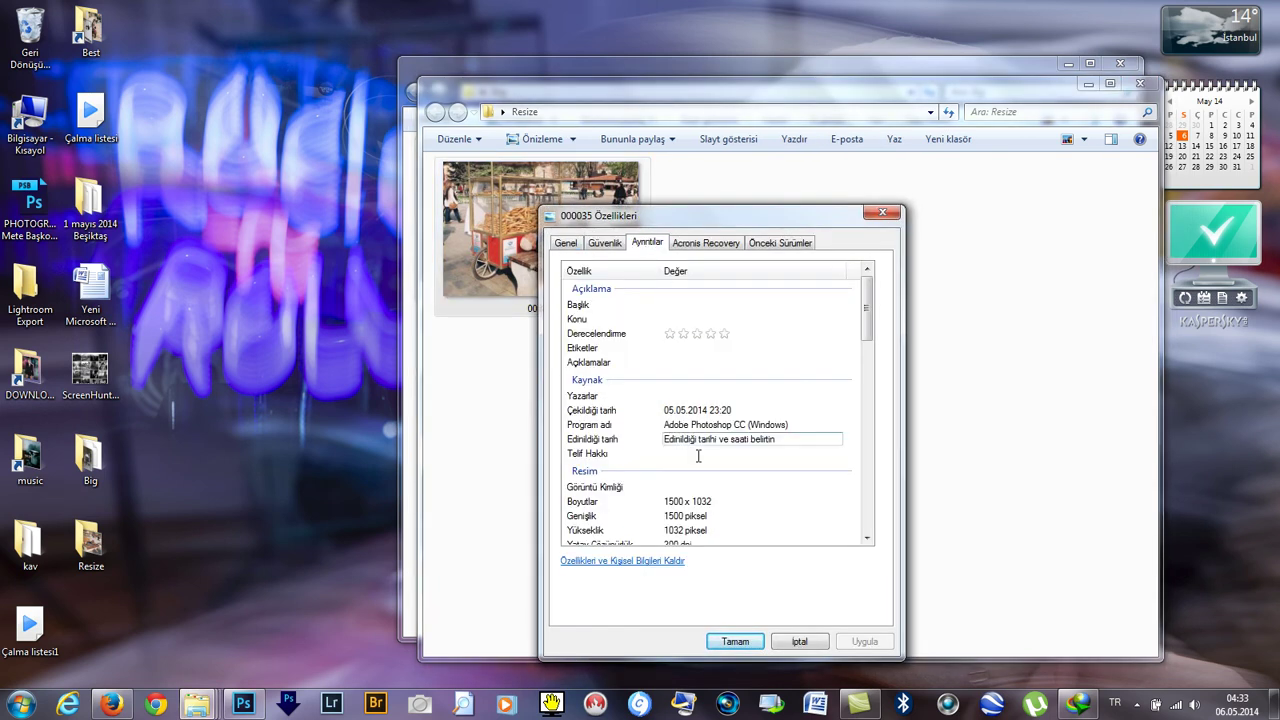
click(881, 215)
click(1139, 83)
click(1121, 66)
Return to Photoshop and run the boyut action on every remaining open photo, resizing, saving and closing each one.
click(250, 705)
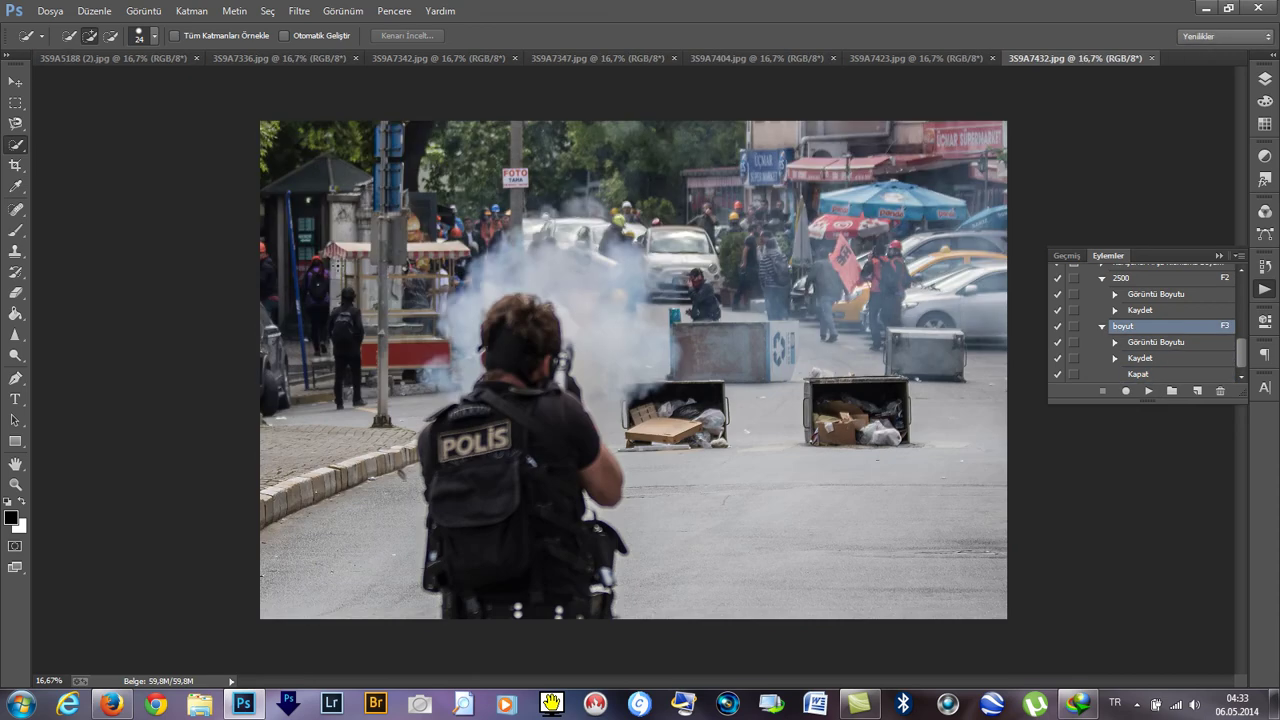
key(F3)
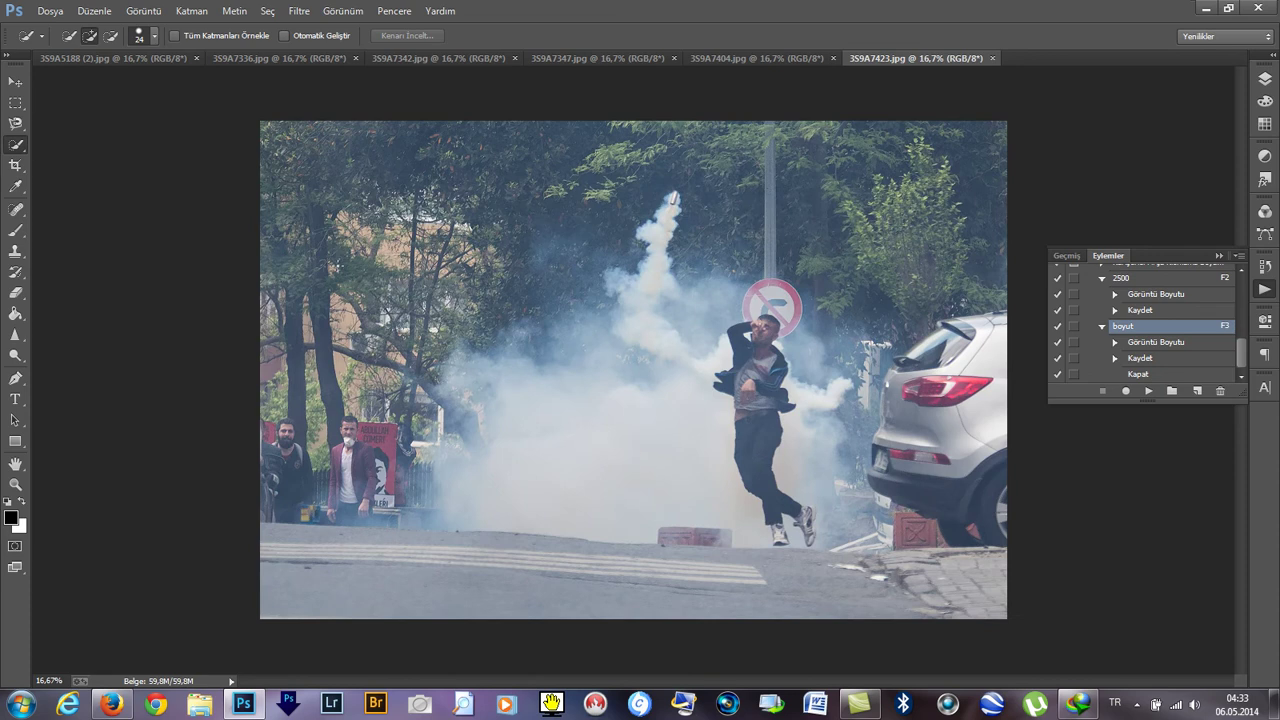
key(F3)
key(F3)
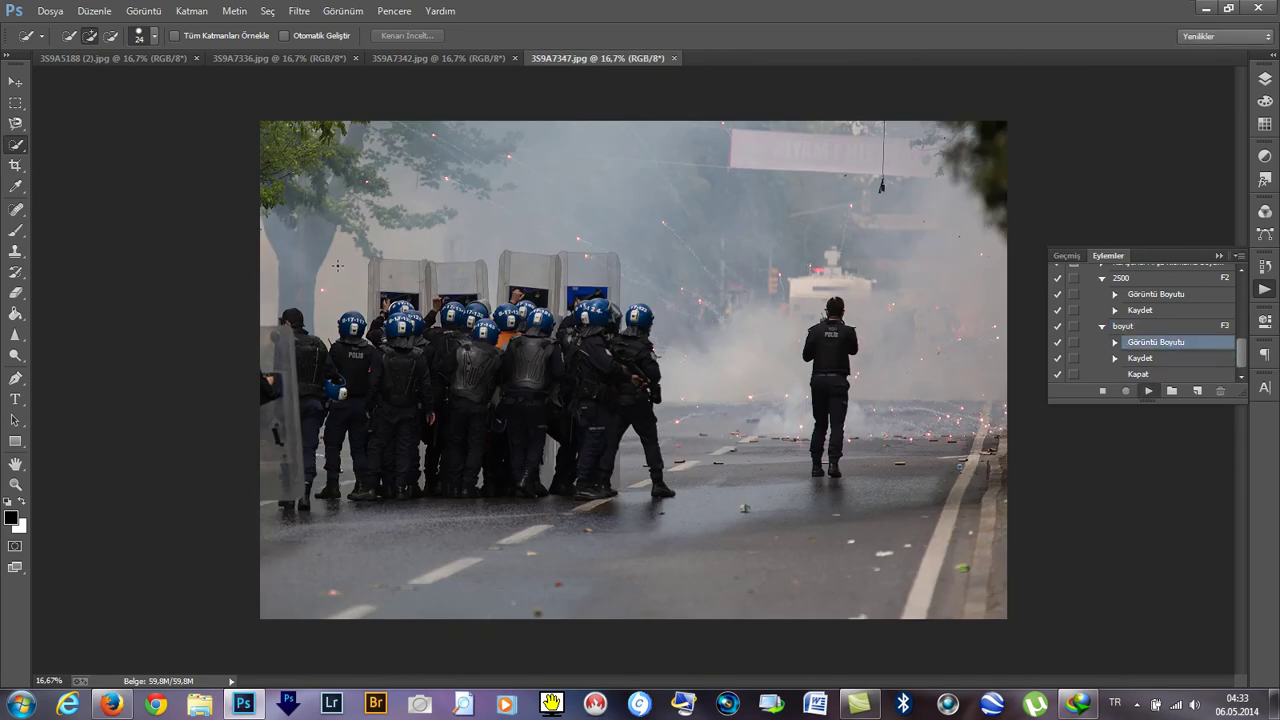
key(F3)
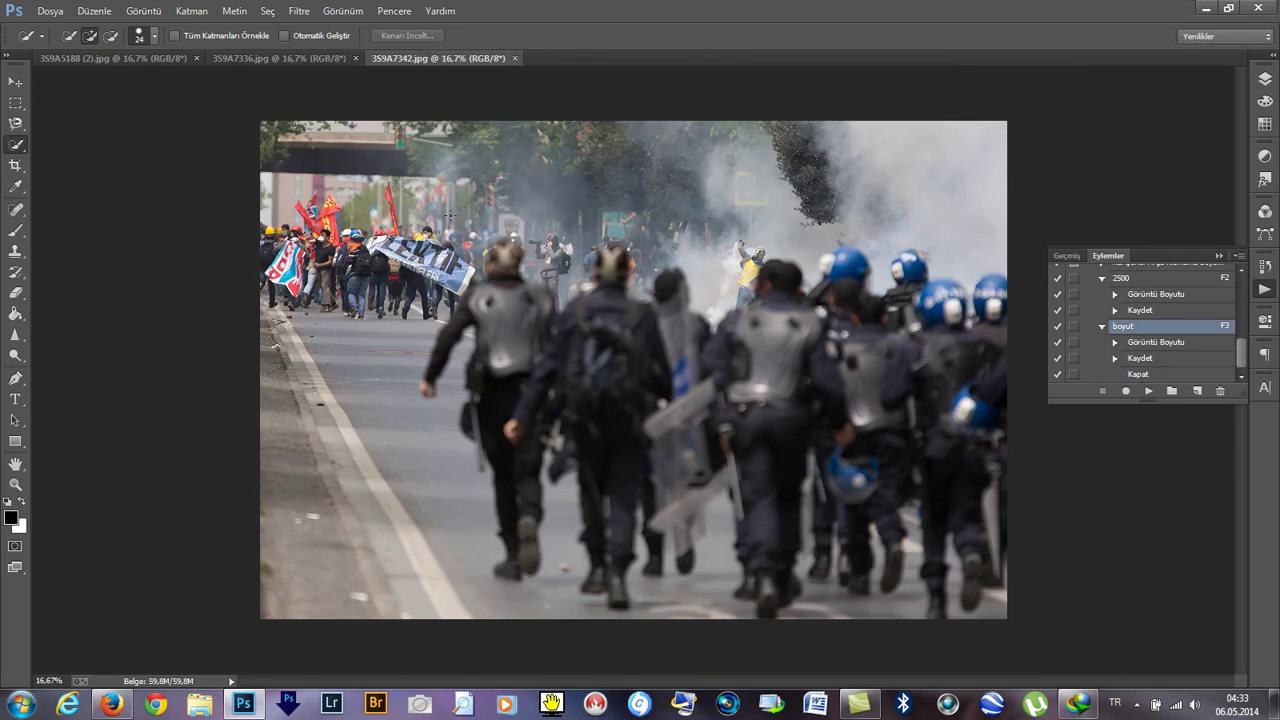
key(F3)
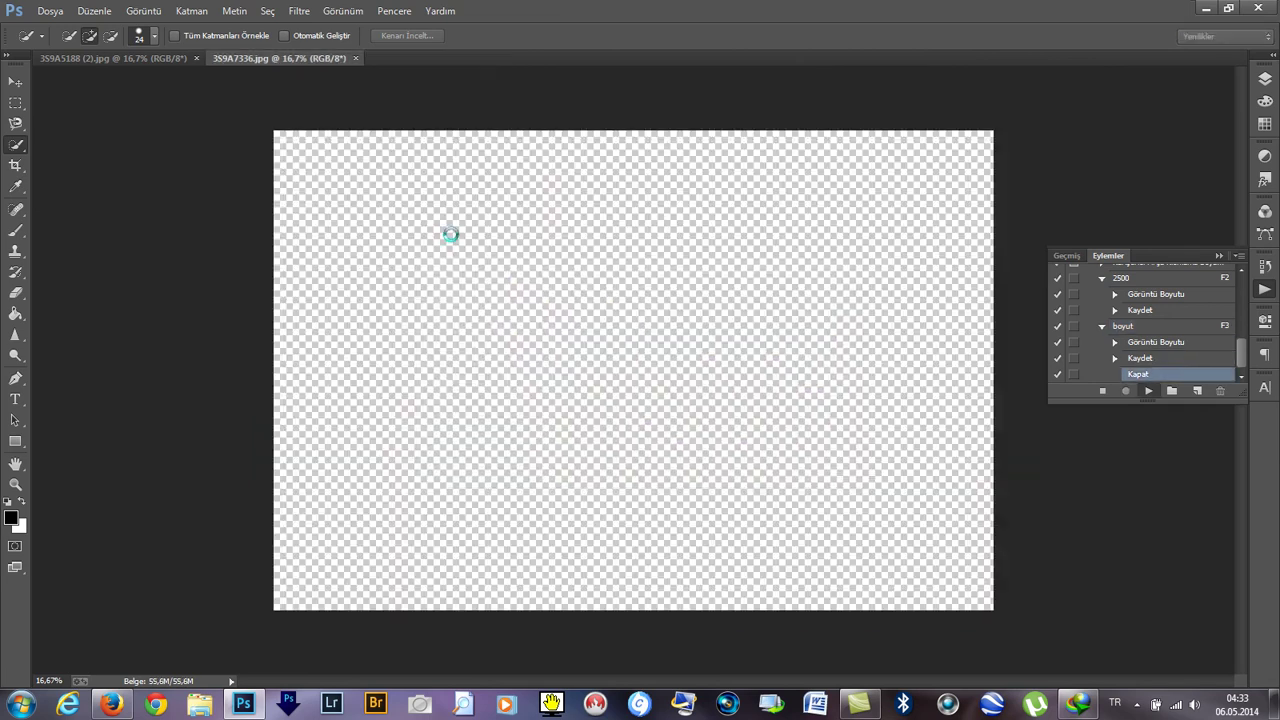
key(F3)
key(F3)
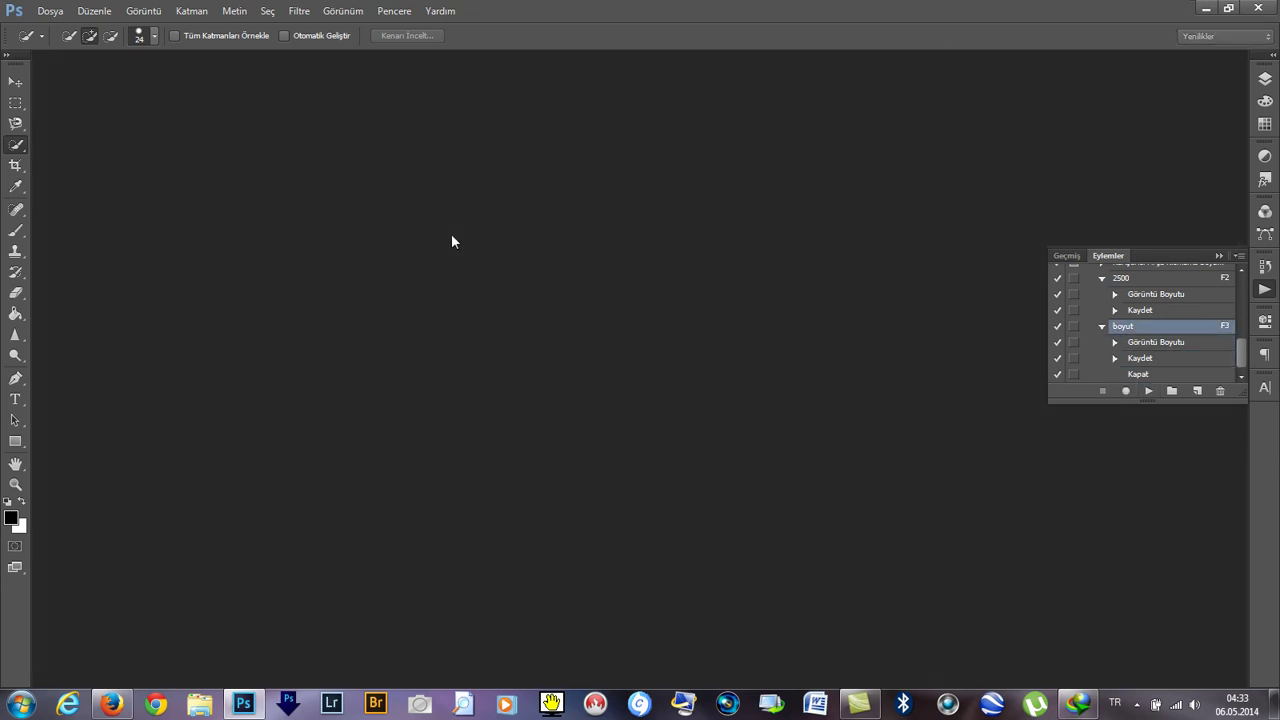
Switch to the Resize folder on the desktop and check the pixel dimensions of 3S9A5188 (2) in its file details.
click(1206, 8)
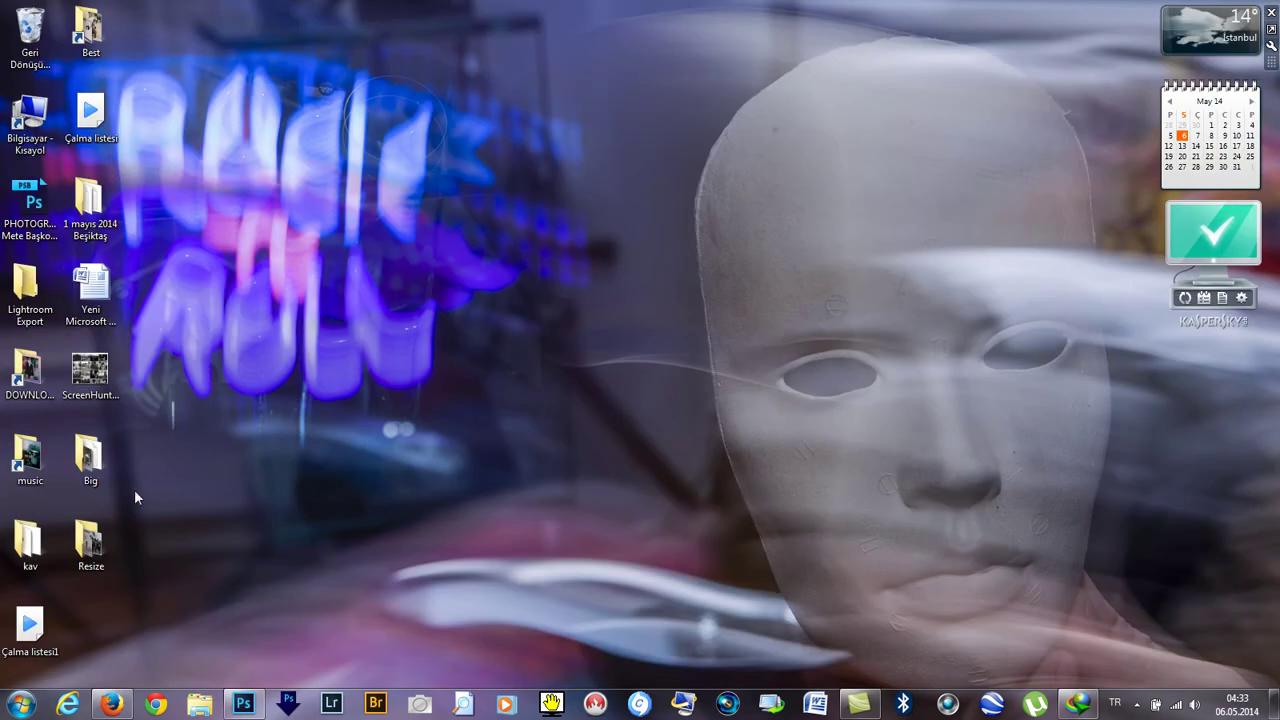
double_click(90, 545)
drag(724, 70, 550, 15)
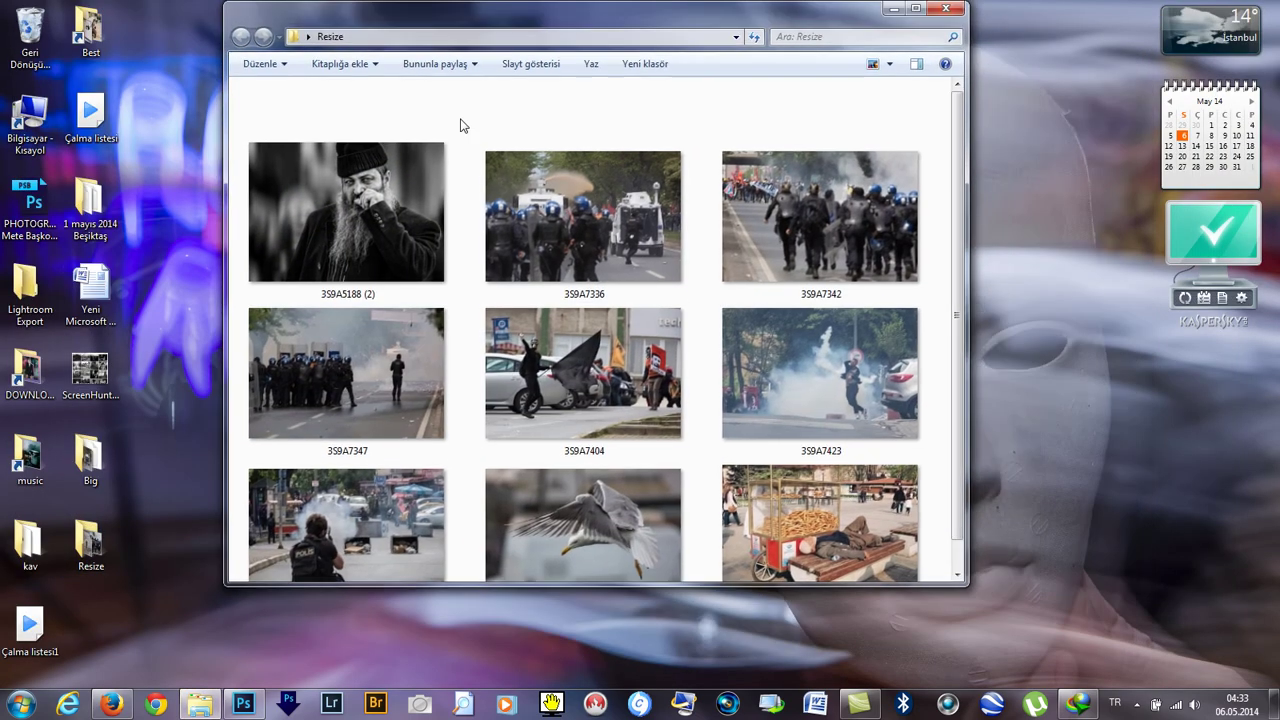
right_click(357, 188)
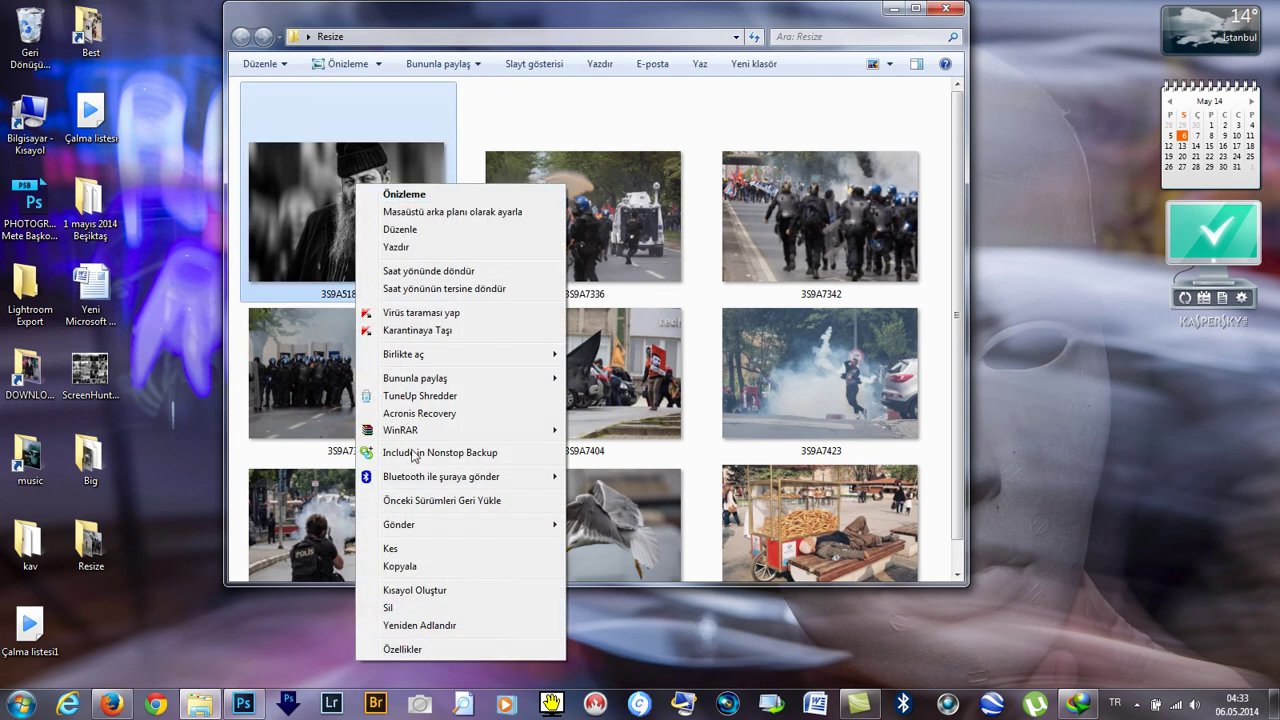
click(421, 650)
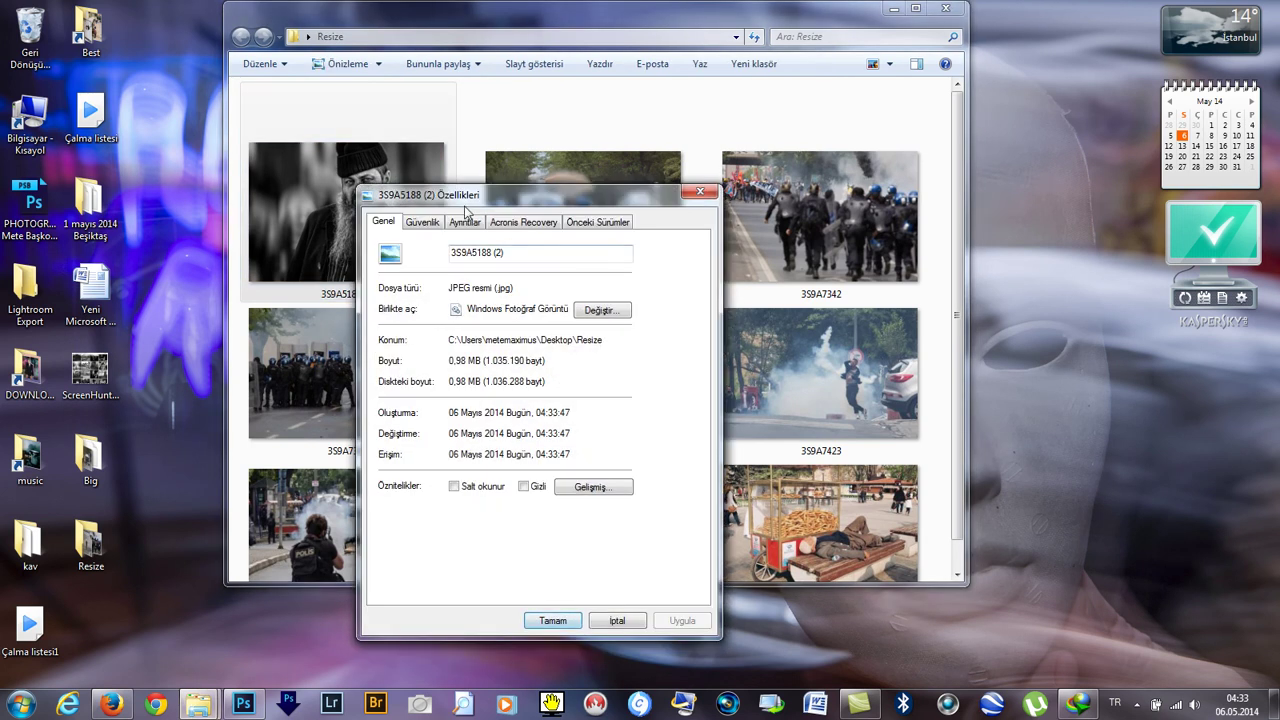
click(466, 221)
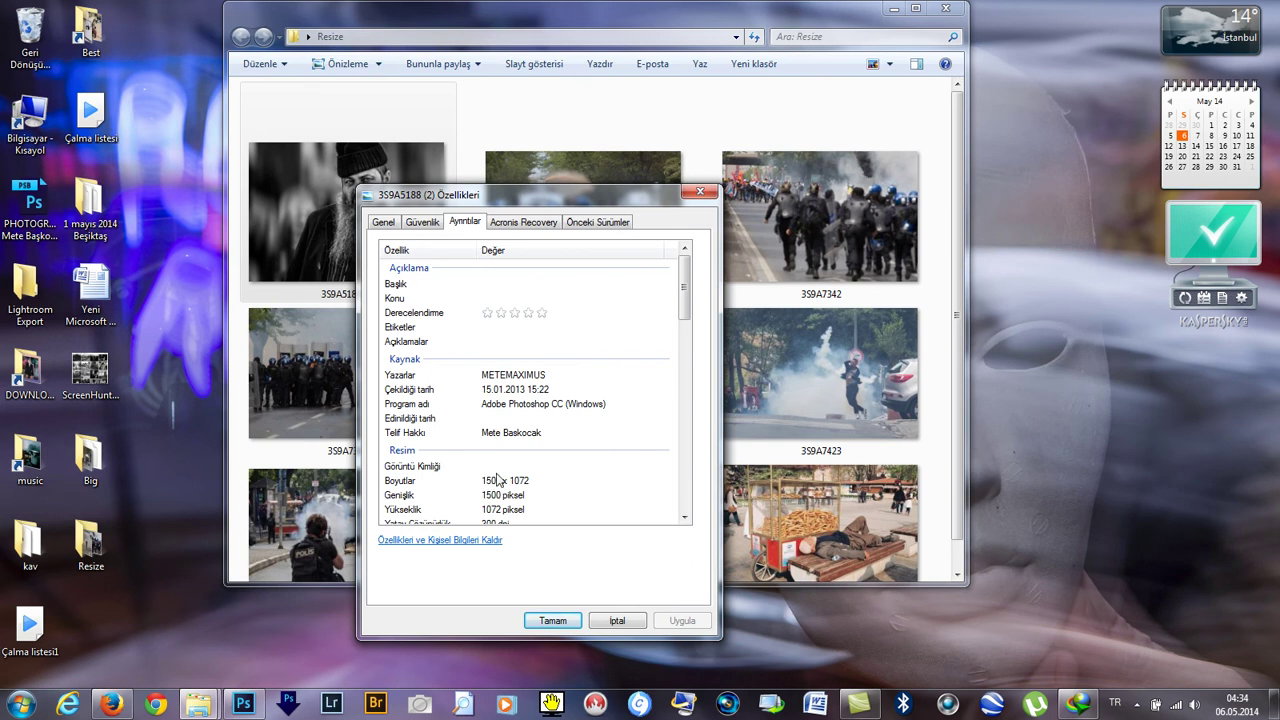
scroll(503, 483, down, 4)
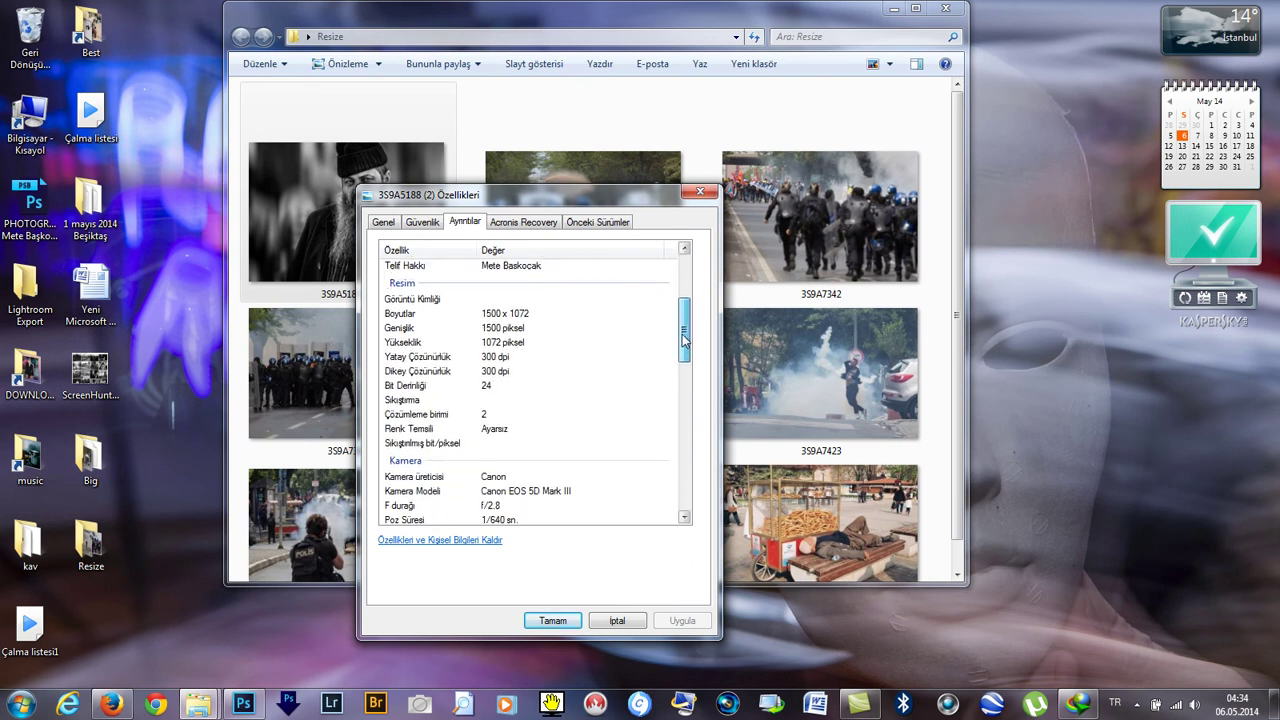
click(553, 620)
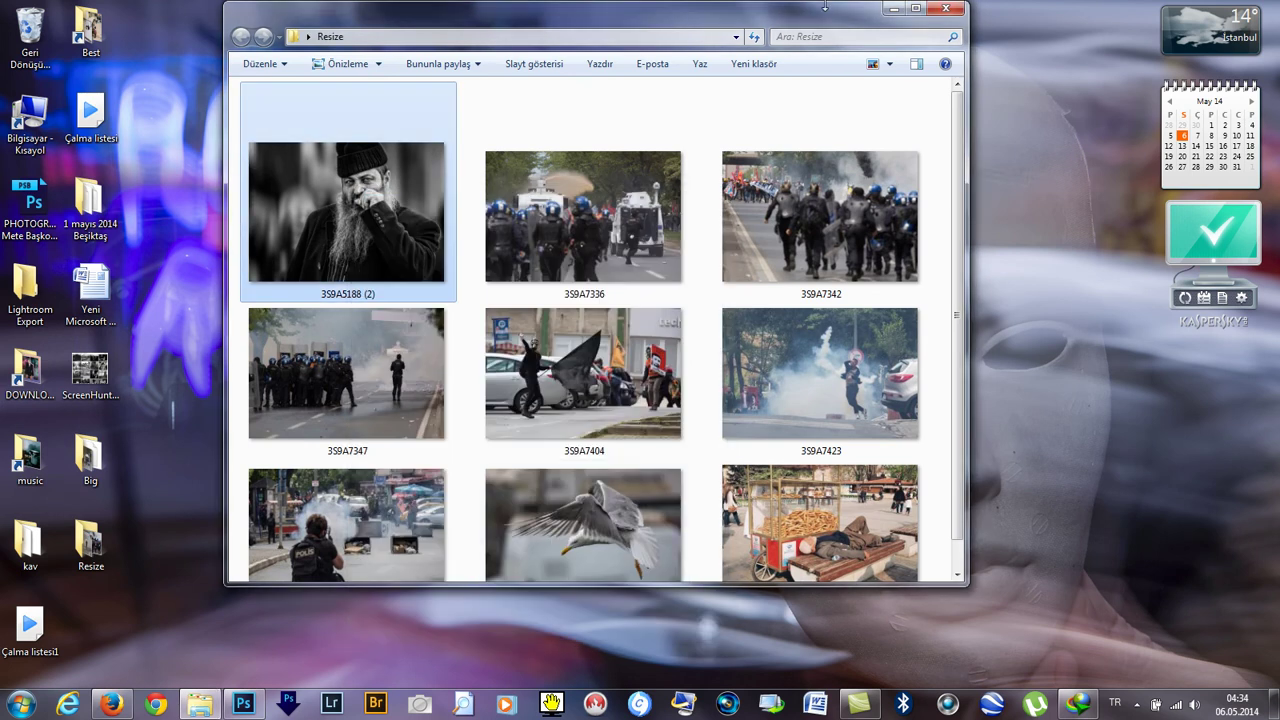
drag(812, 14, 817, 56)
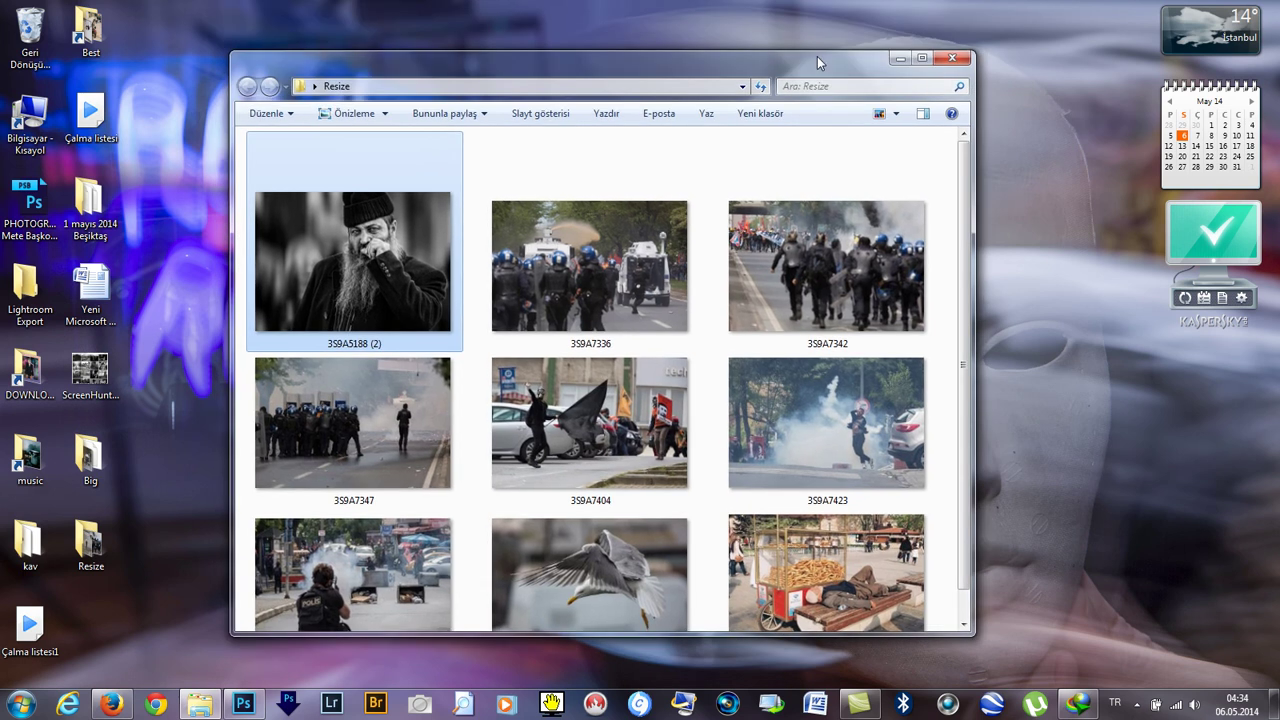
click(952, 58)
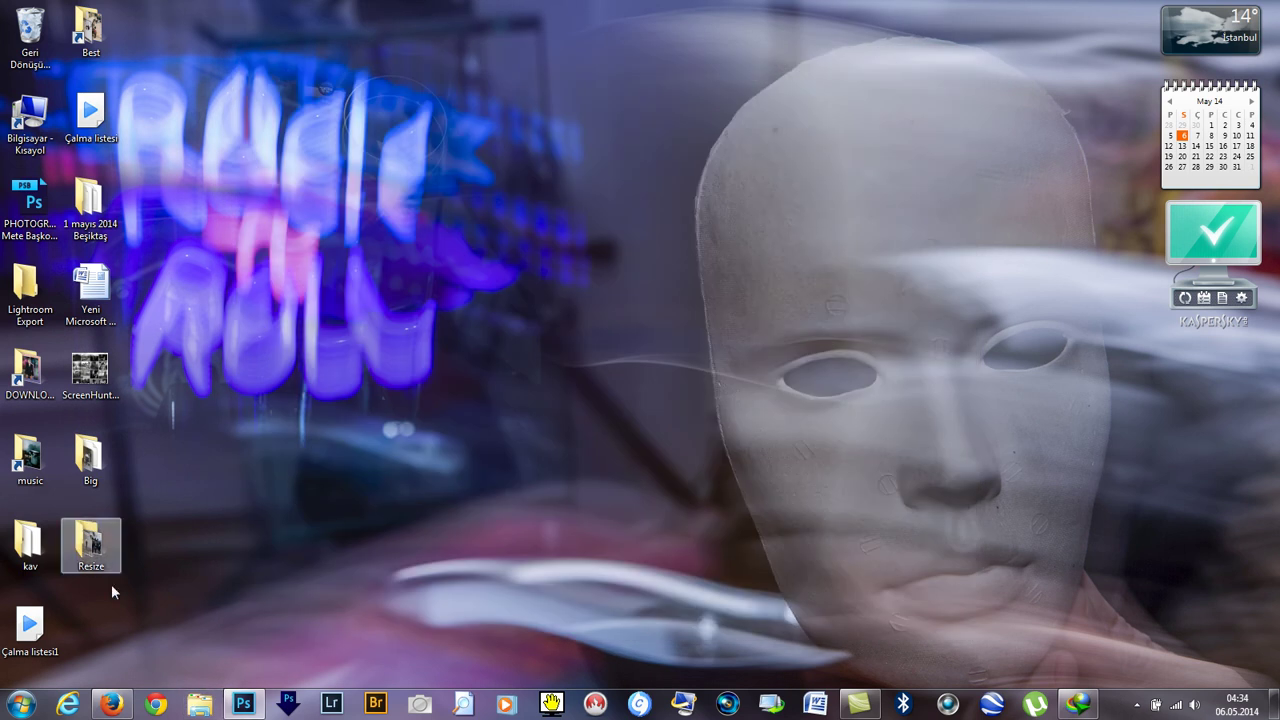
Switch back to Photoshop and delete the boyut action.
click(243, 704)
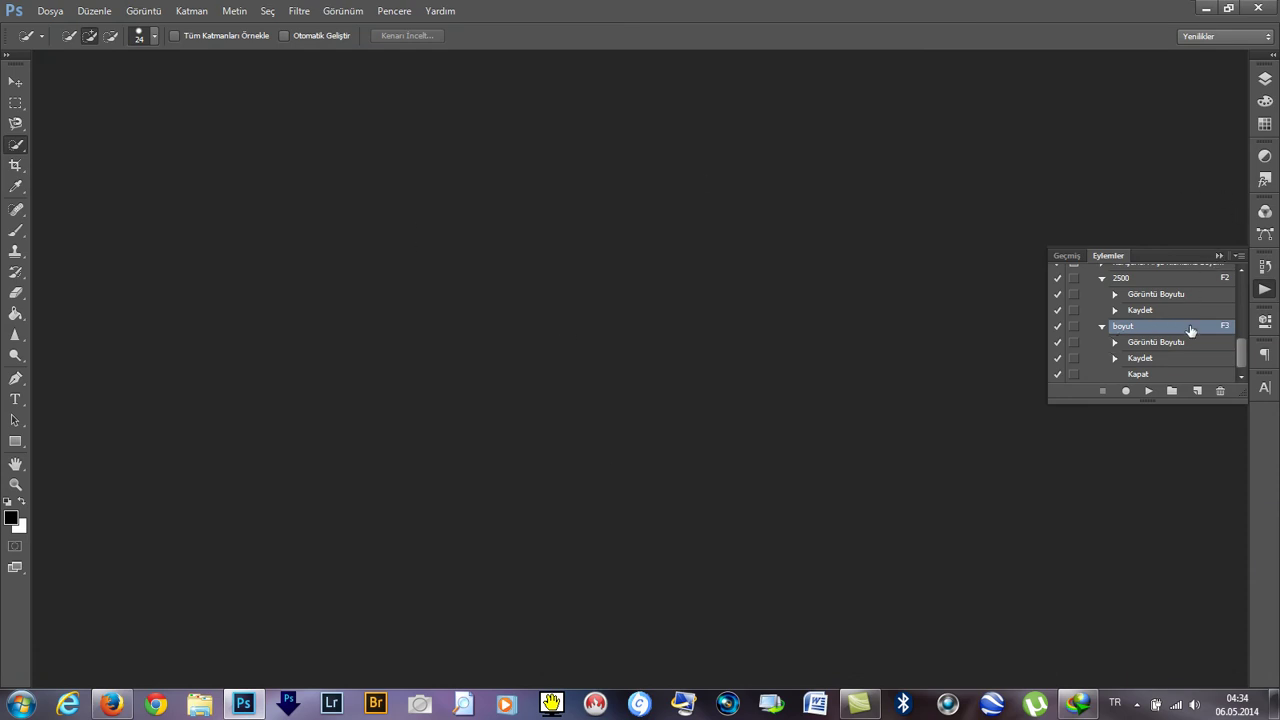
click(1219, 393)
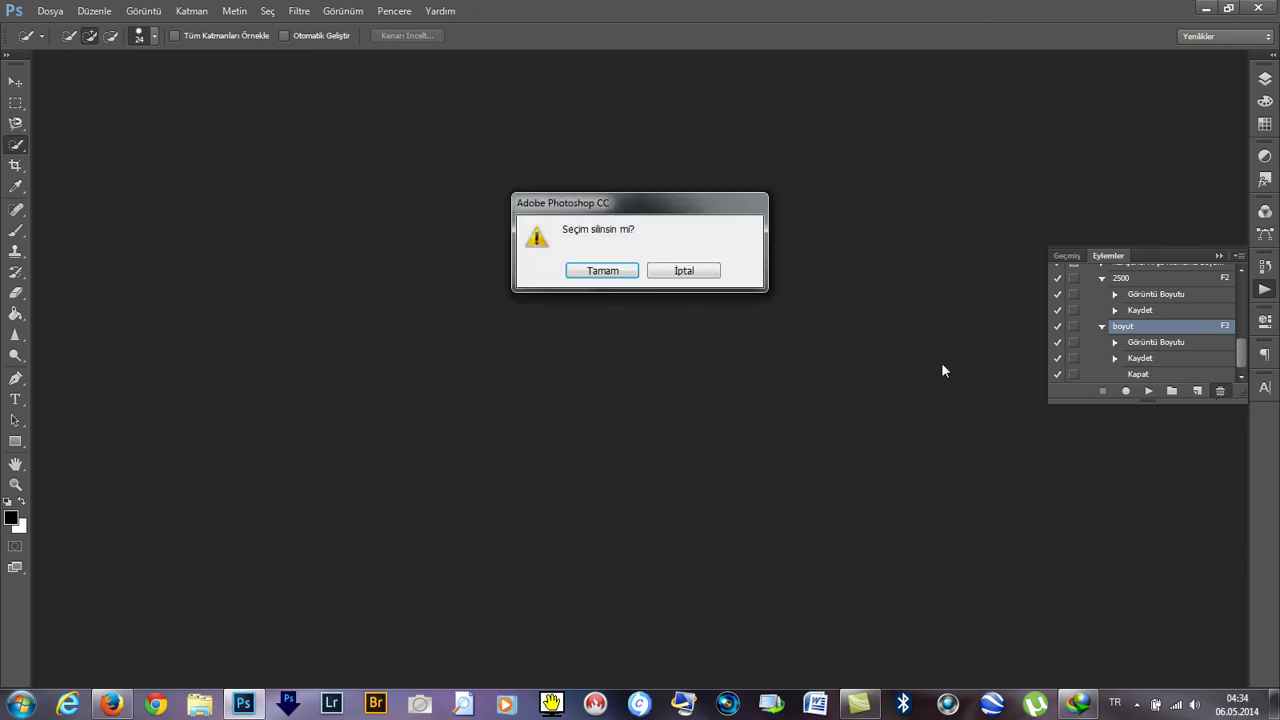
click(617, 279)
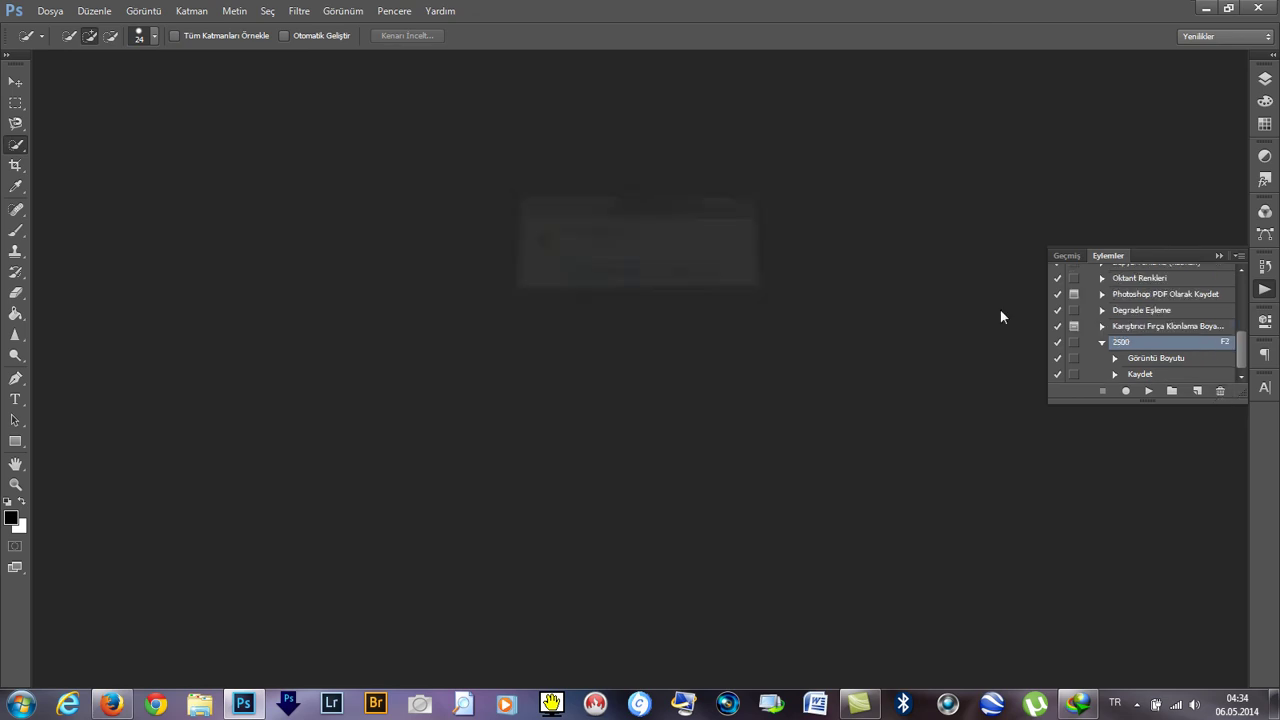
click(1198, 391)
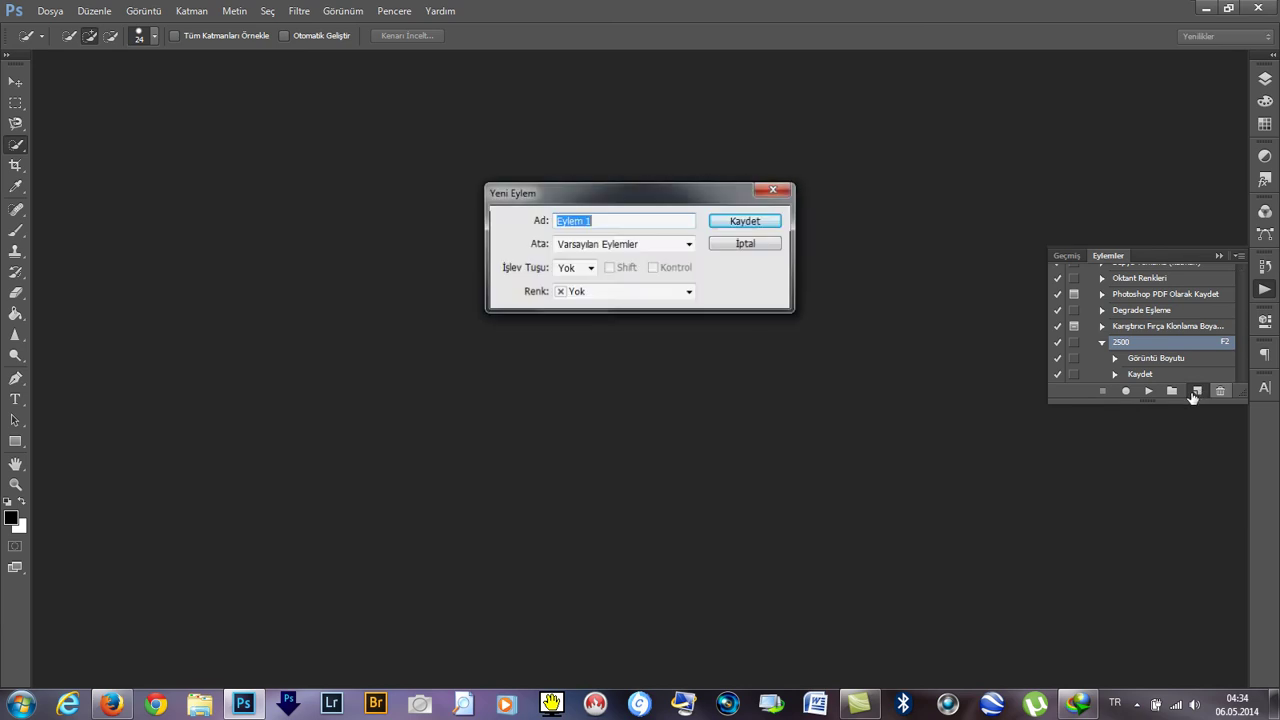
click(591, 271)
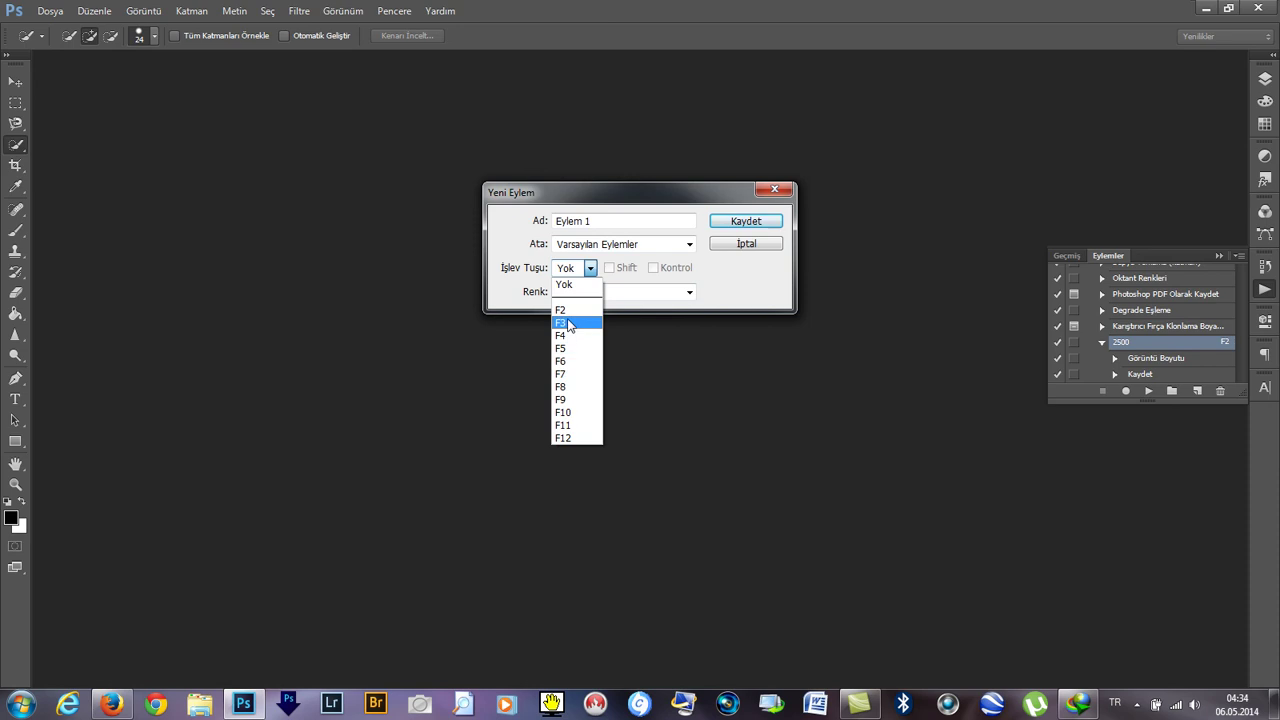
click(753, 246)
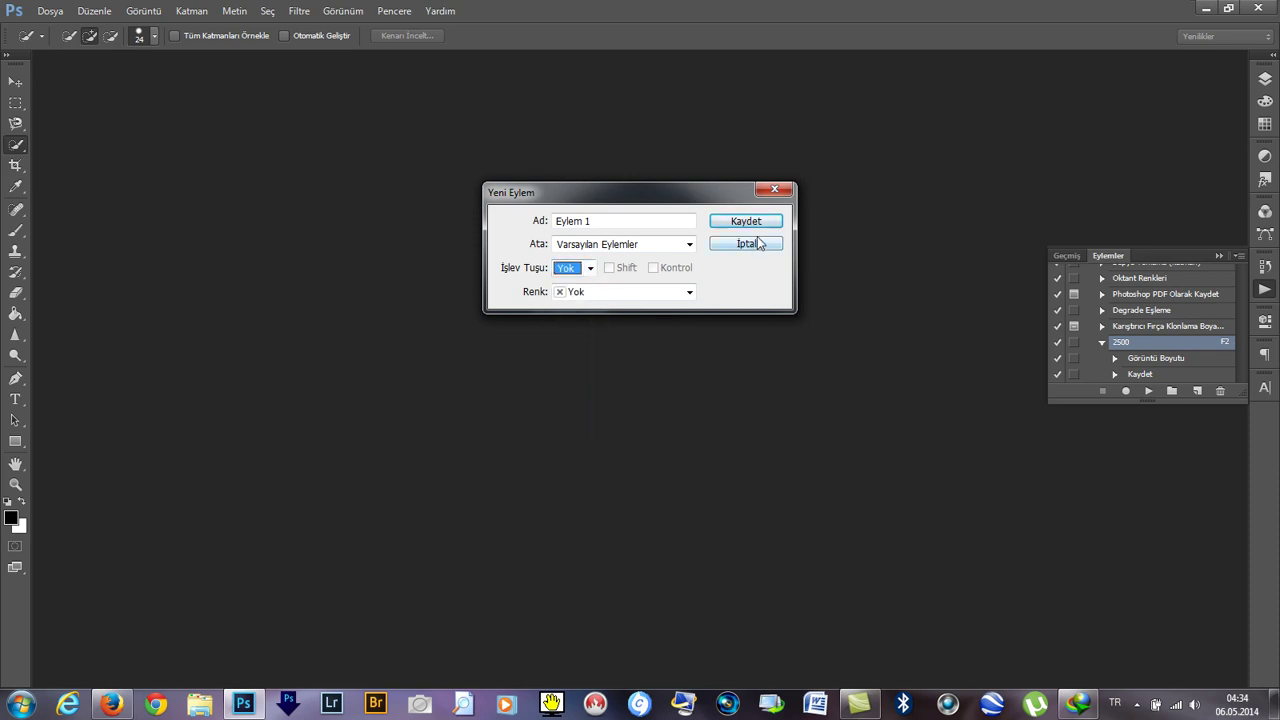
click(746, 244)
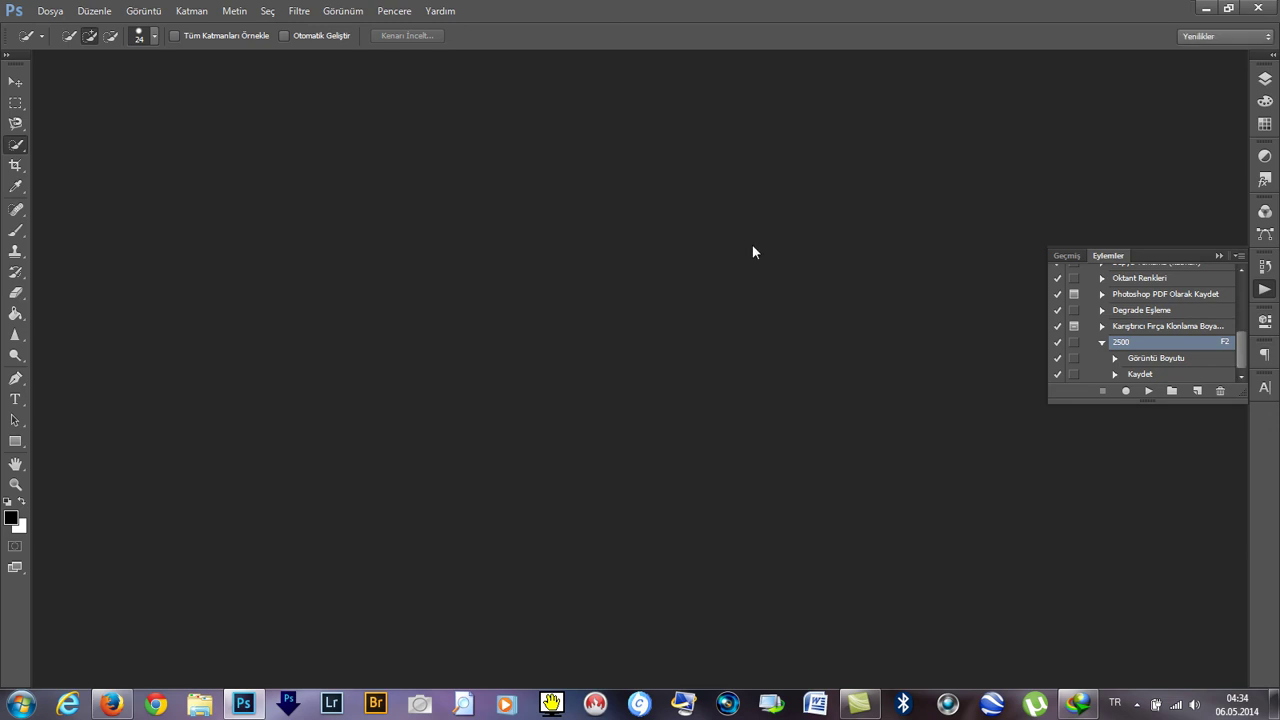
click(1136, 704)
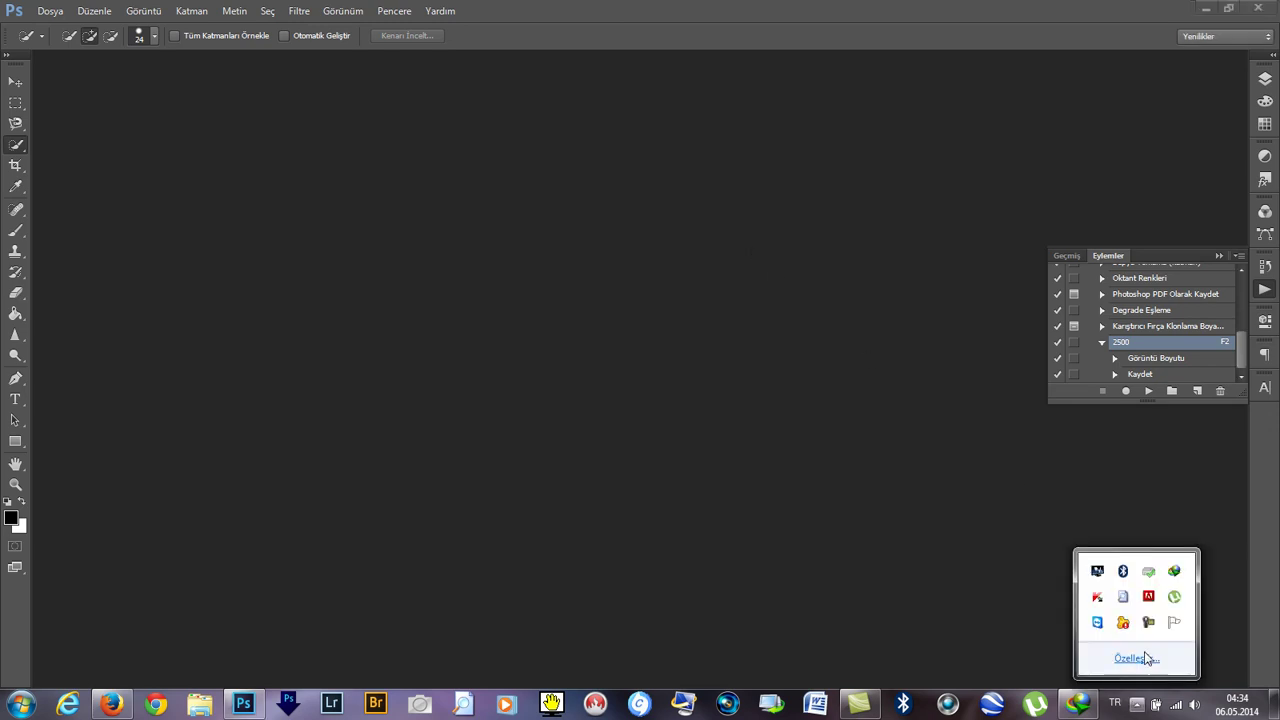
right_click(1148, 621)
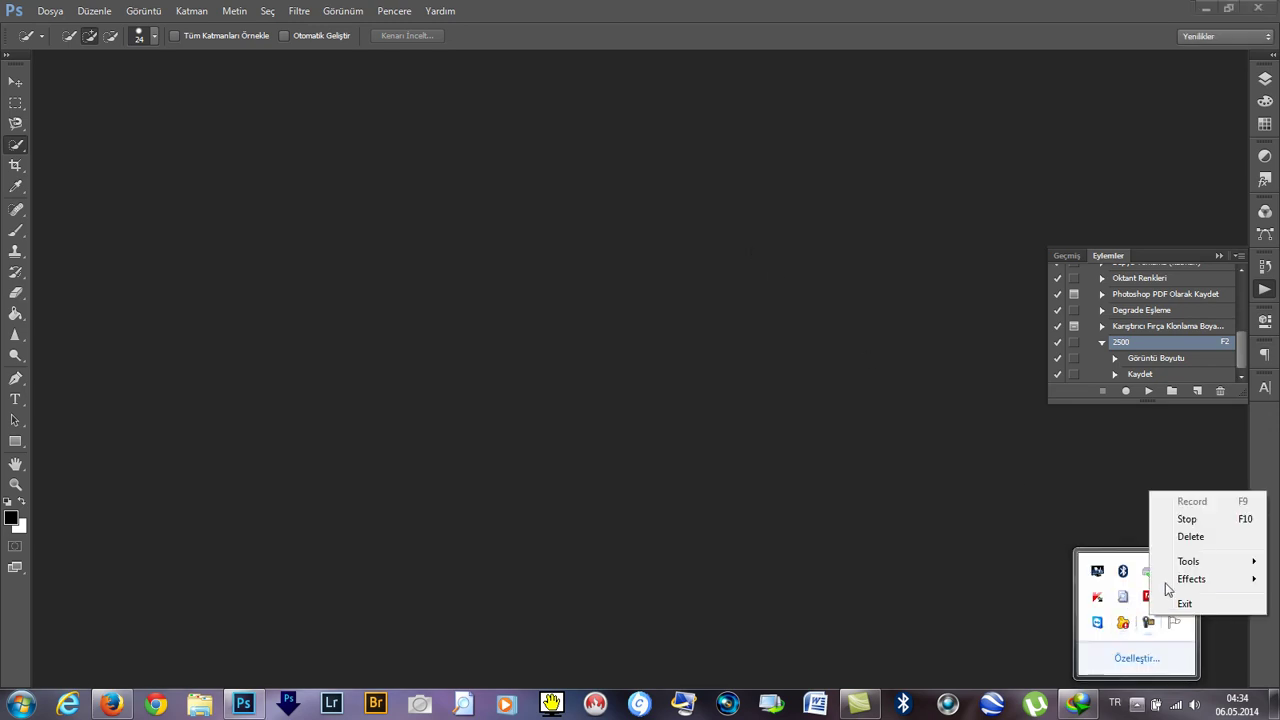